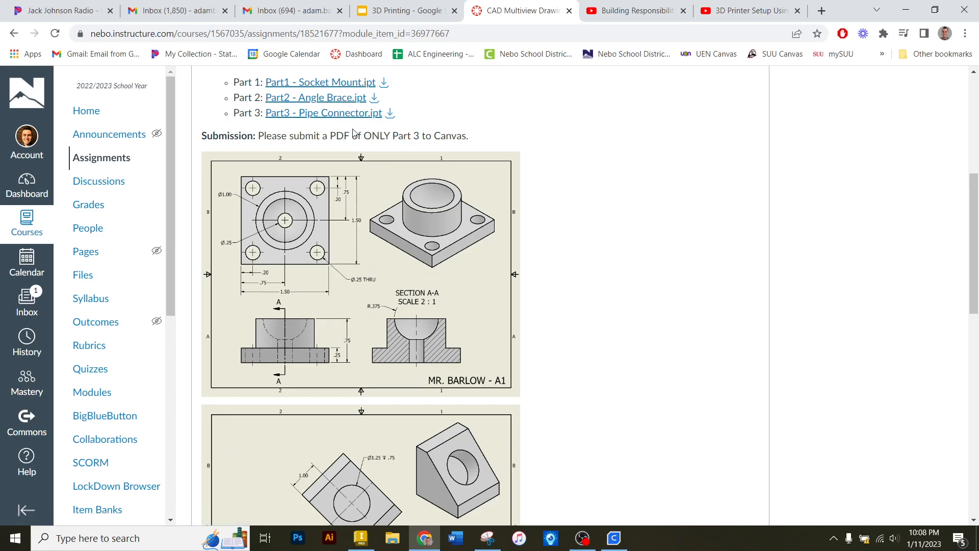
Download the Part1 - Socket Mount, Part2 - Angle Brace and Part3 - Pipe Connector files from the assignment page
scroll(420, 236, "up", 6)
scroll(419, 236, "down", 7)
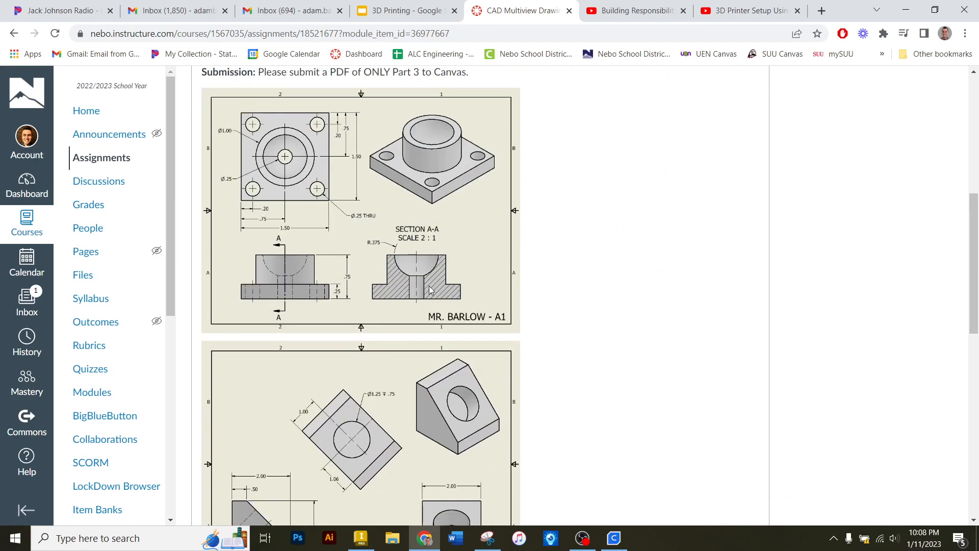
scroll(427, 294, "up", 2)
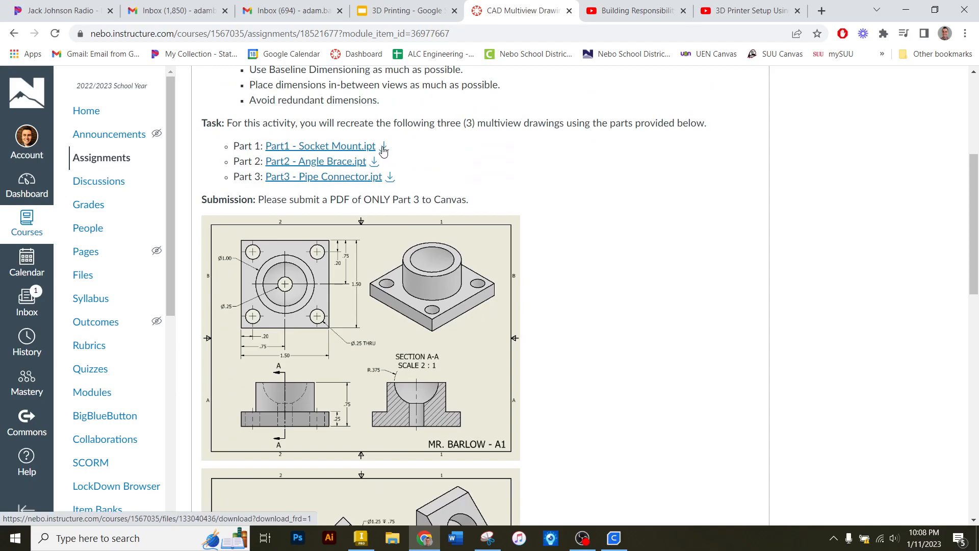
left_click(385, 148)
left_click(375, 162)
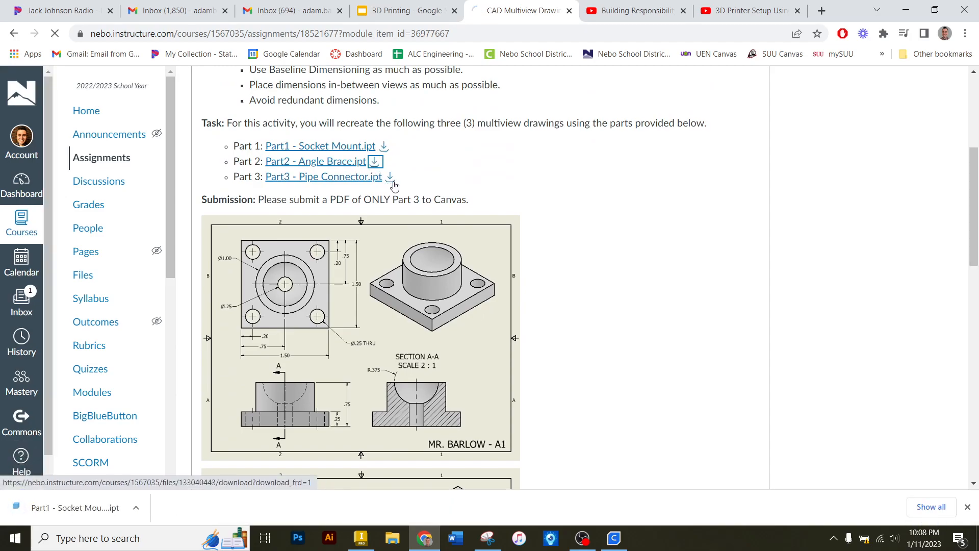
left_click(390, 177)
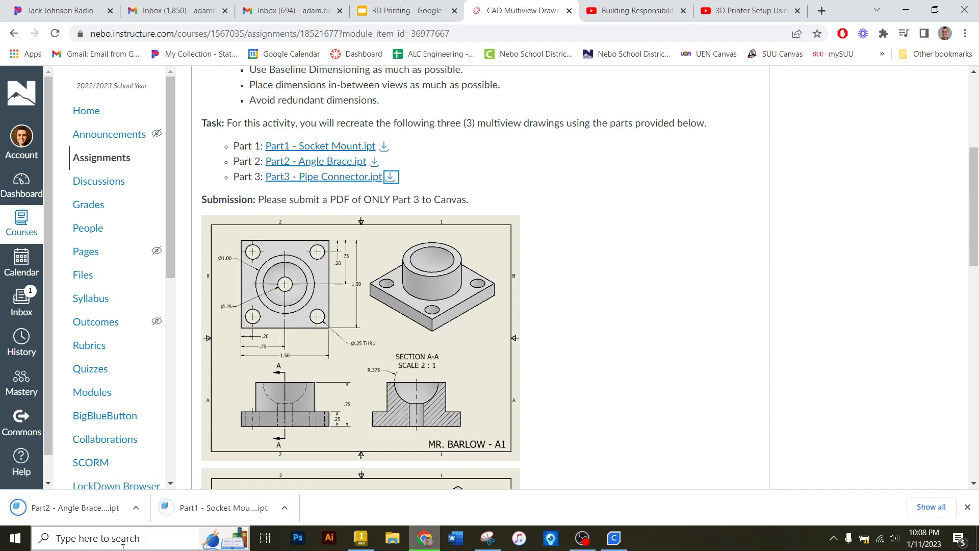
Find the mouse pointer size setting in Windows and enlarge the pointer
left_click(122, 541)
type("mou")
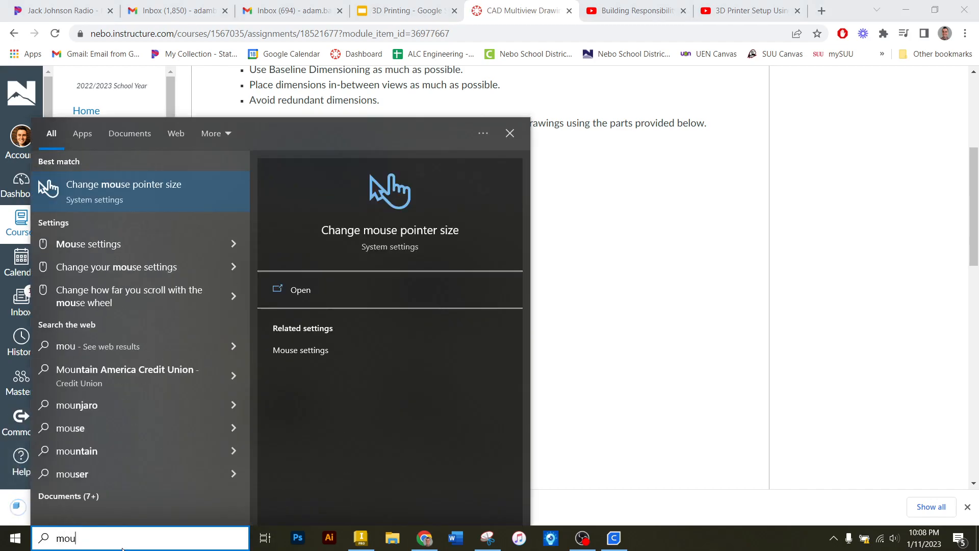
left_click(105, 198)
left_click_drag(346, 207, 422, 207)
left_click(682, 46)
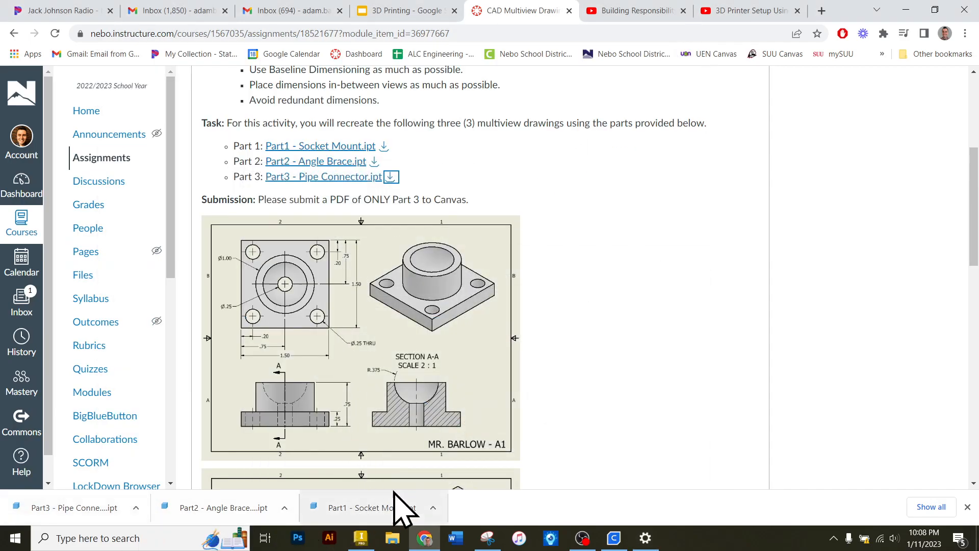
Open the downloaded Socket Mount, Angle Brace and Pipe Connector parts in Inventor and look over each model
left_click(372, 508)
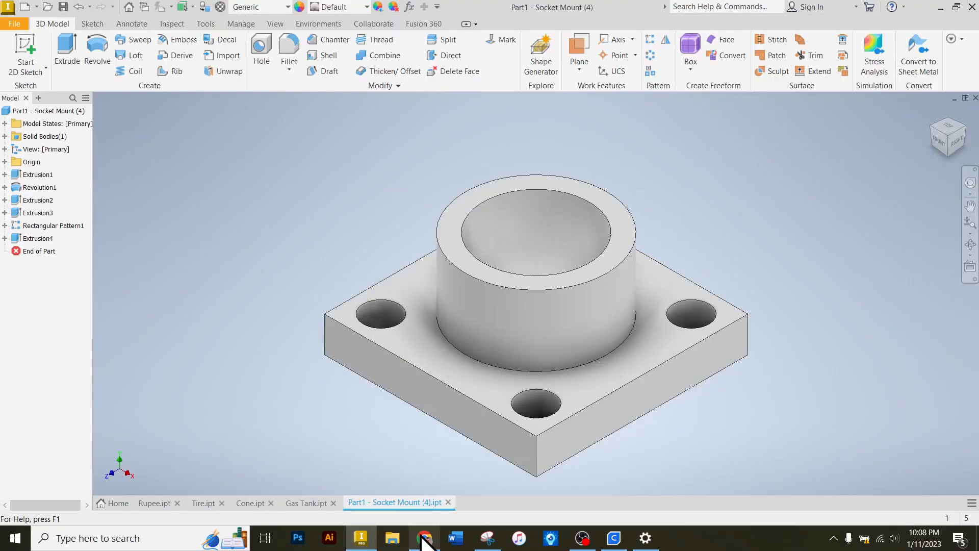
left_click(425, 538)
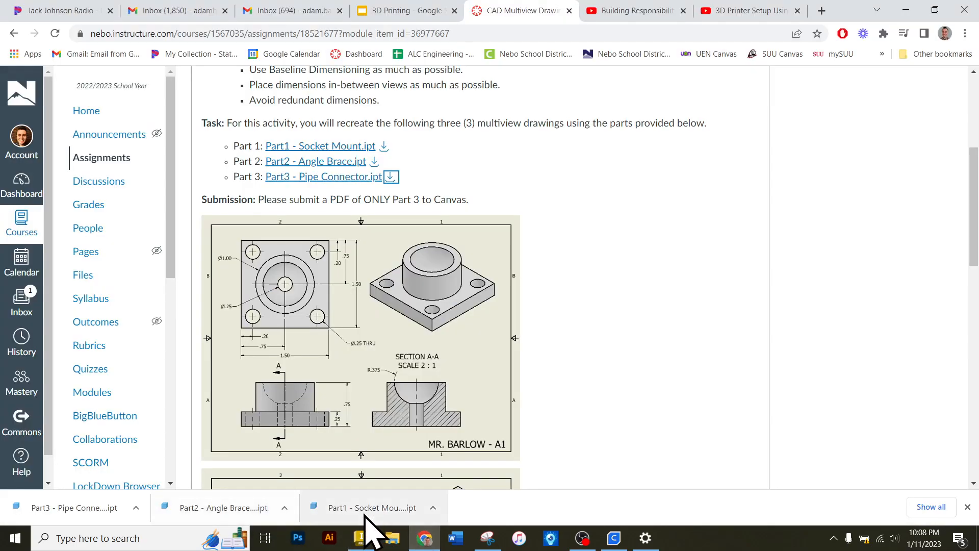
left_click(224, 503)
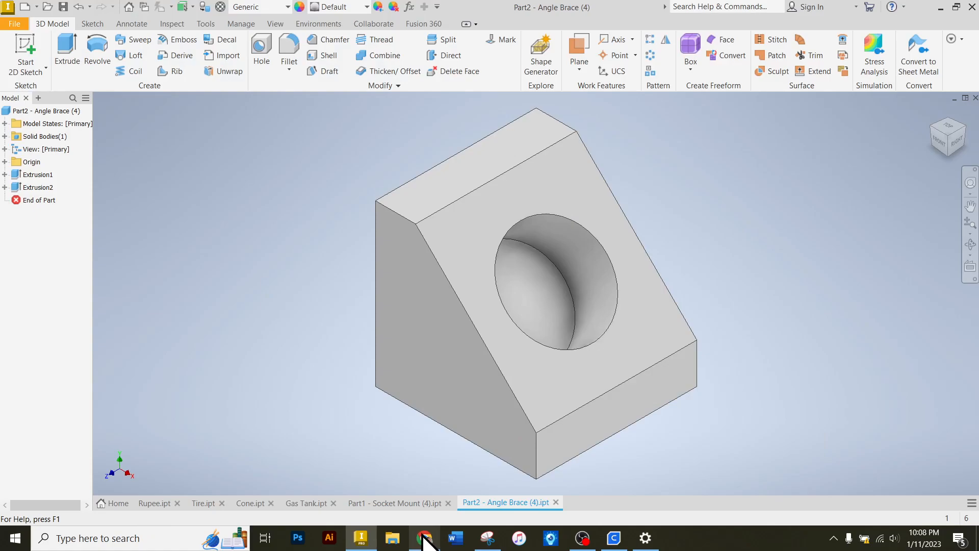
left_click(425, 538)
left_click(85, 505)
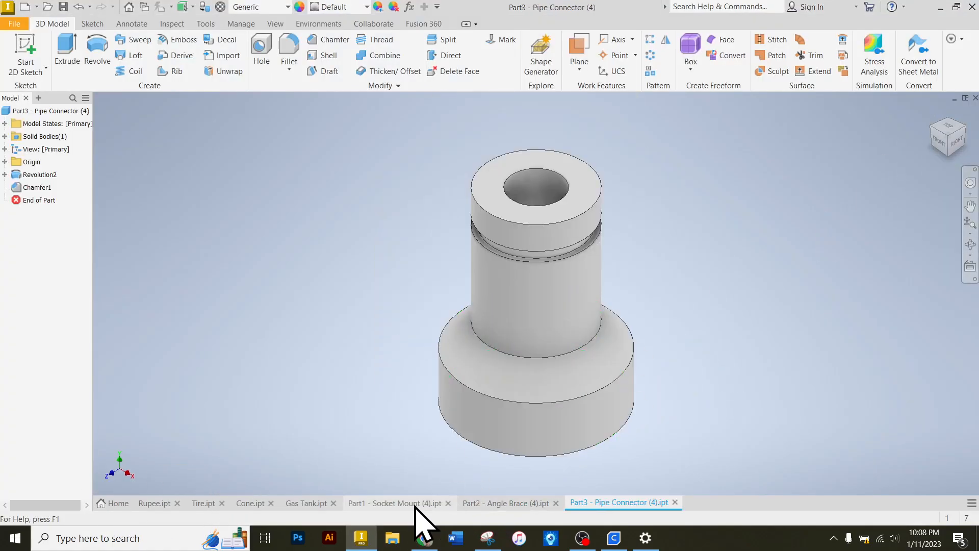
left_click(510, 503)
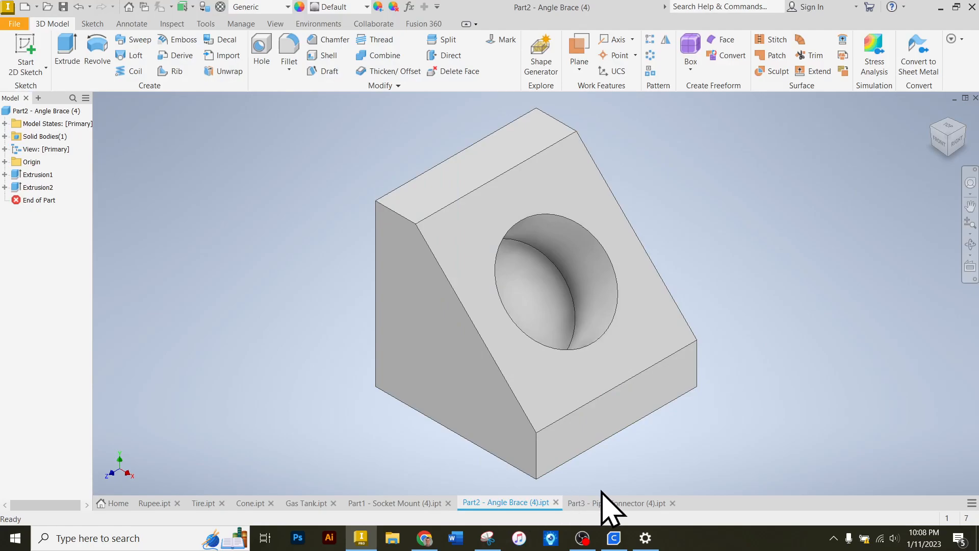
left_click(398, 503)
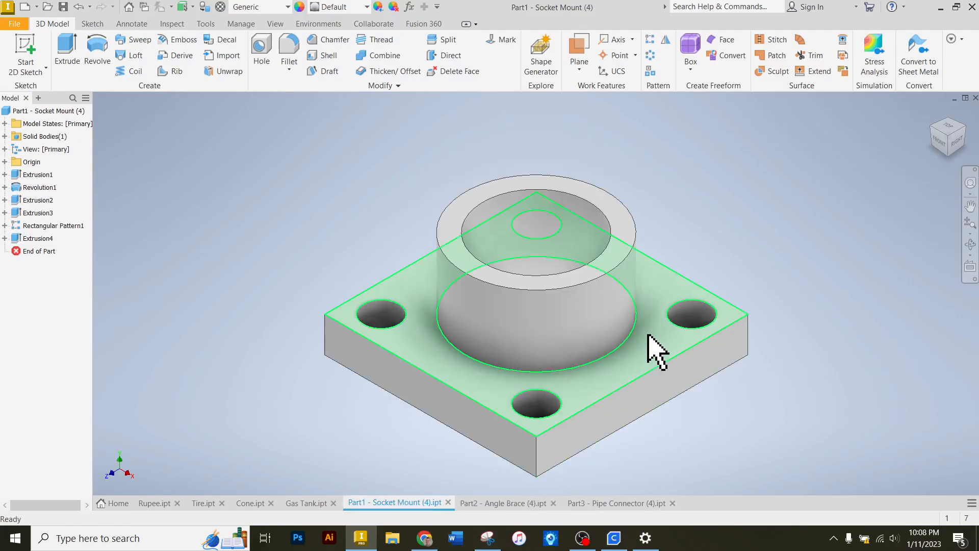
left_click(949, 127)
left_click(492, 504)
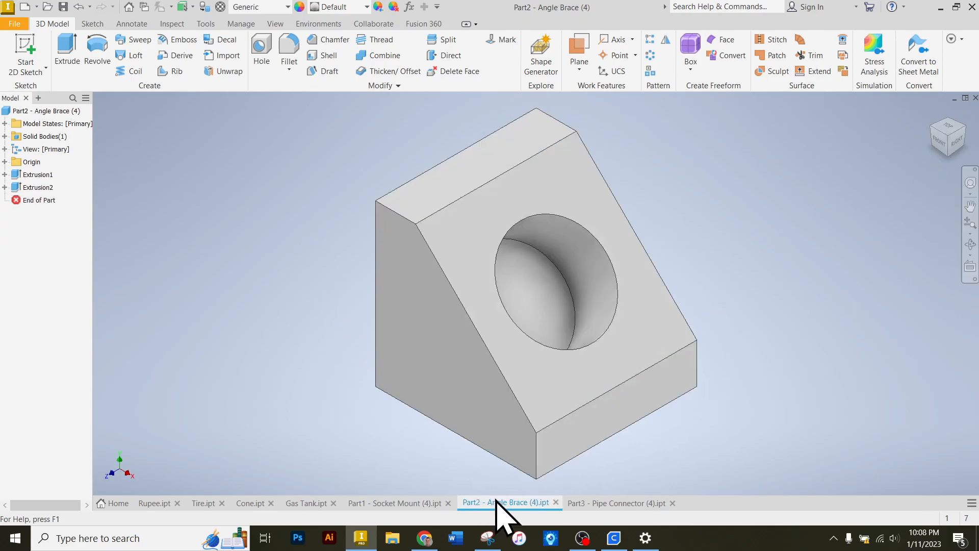
left_click(618, 504)
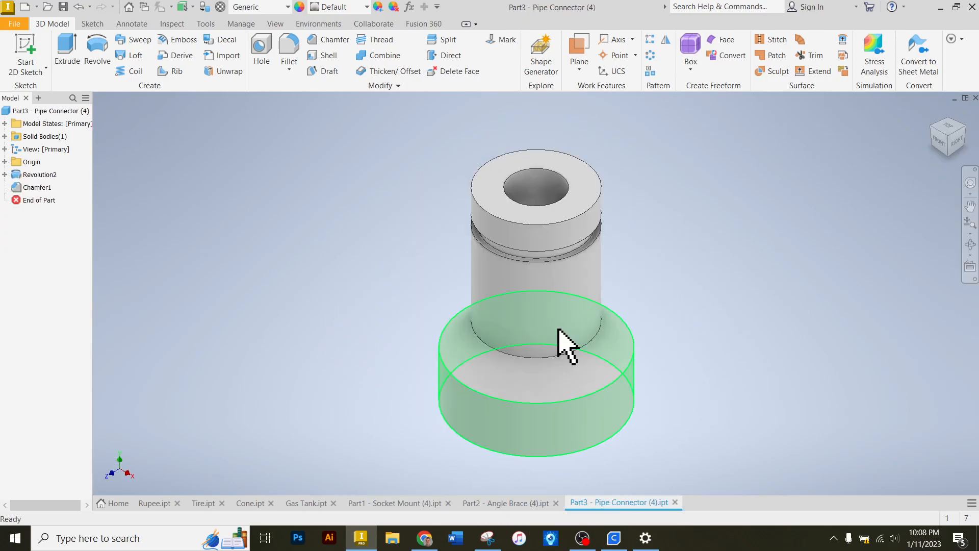
Create a new drawing file from the Standard.idw template
left_click(18, 25)
left_click(42, 77)
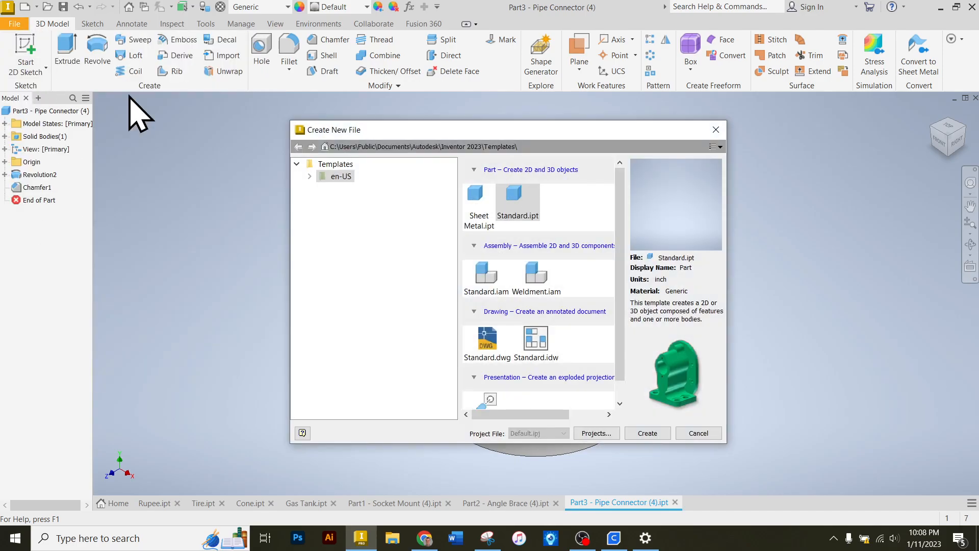
left_click(535, 352)
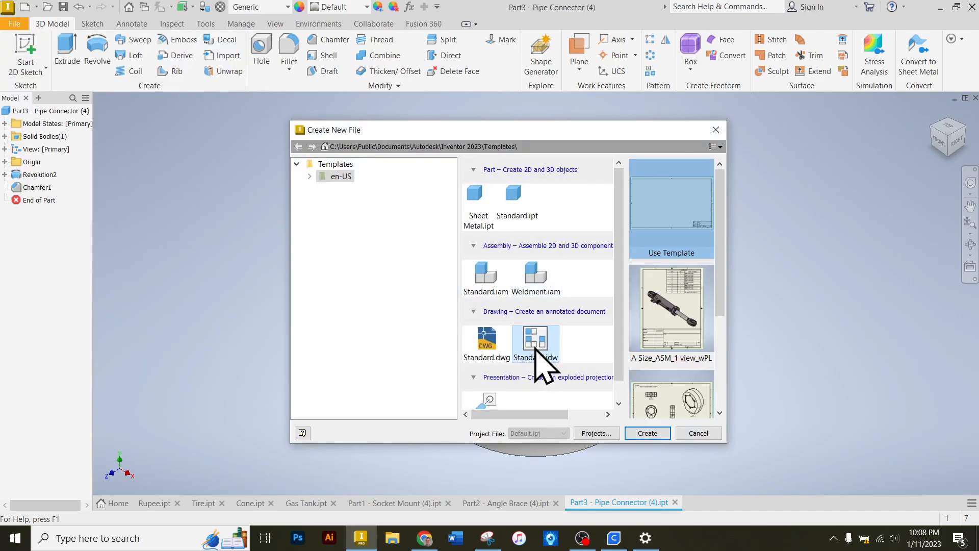
left_click(648, 433)
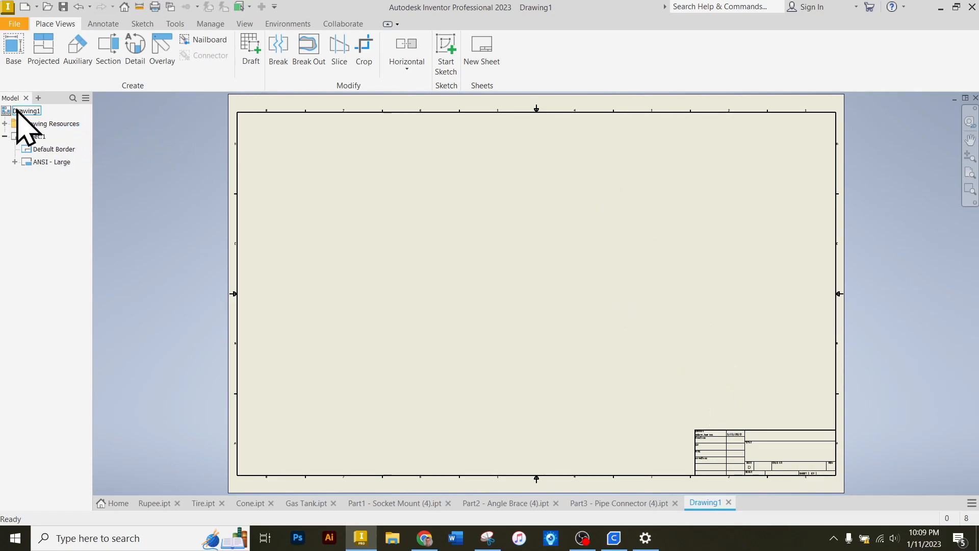
Set the drawing sheet to size A and delete its ANSI - Large title block
right_click(35, 137)
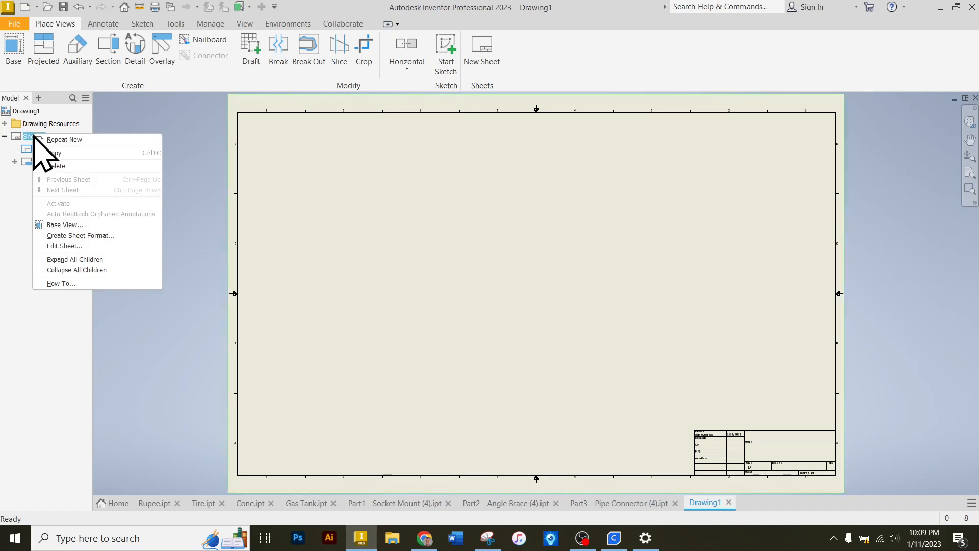
left_click(77, 247)
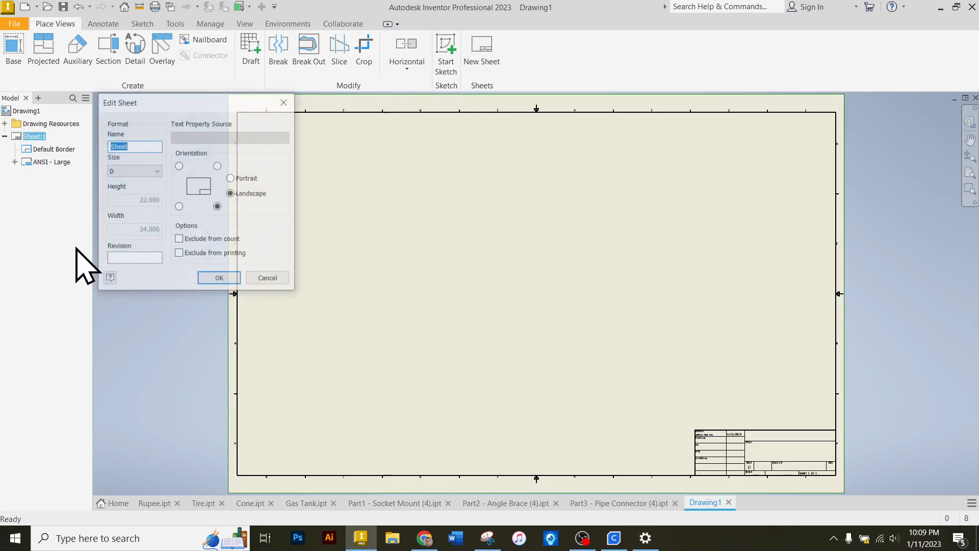
left_click(148, 171)
left_click(140, 183)
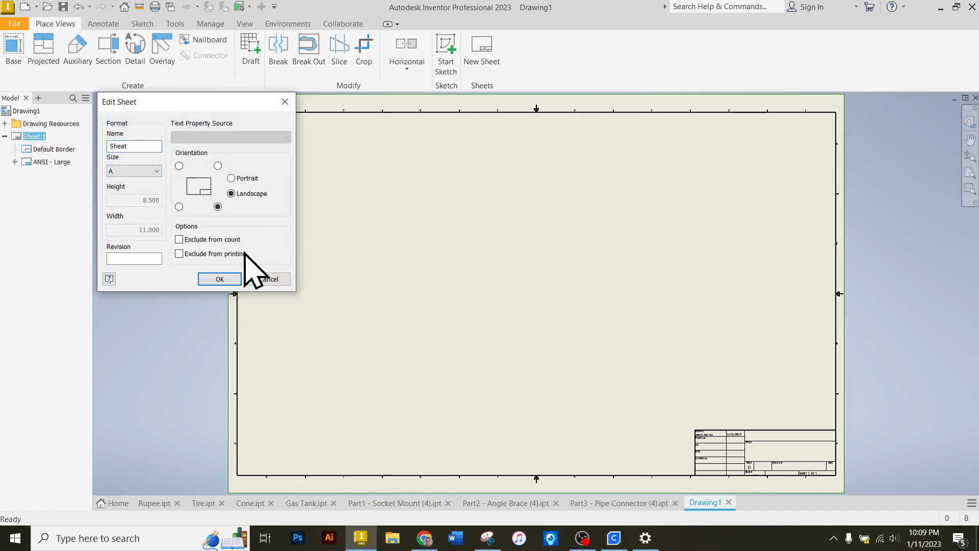
left_click(218, 279)
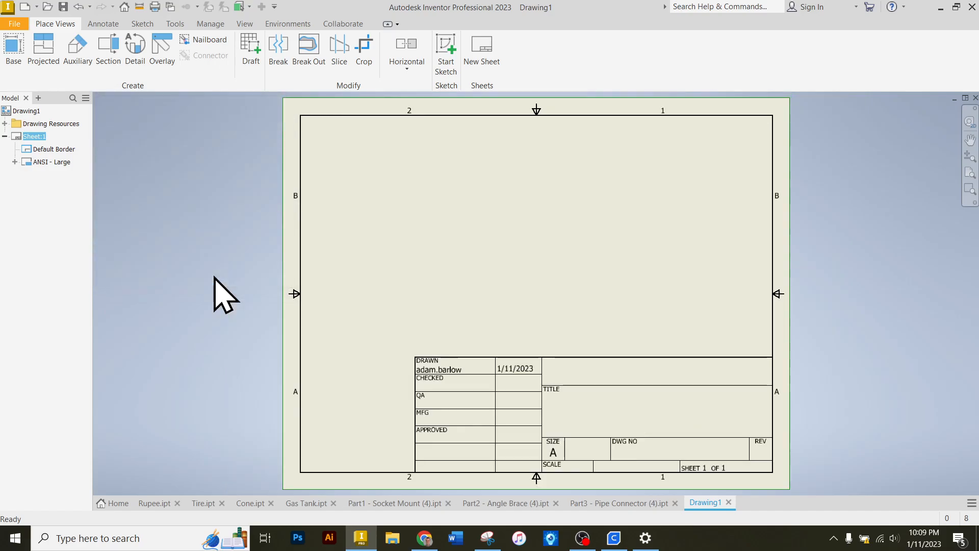
right_click(57, 162)
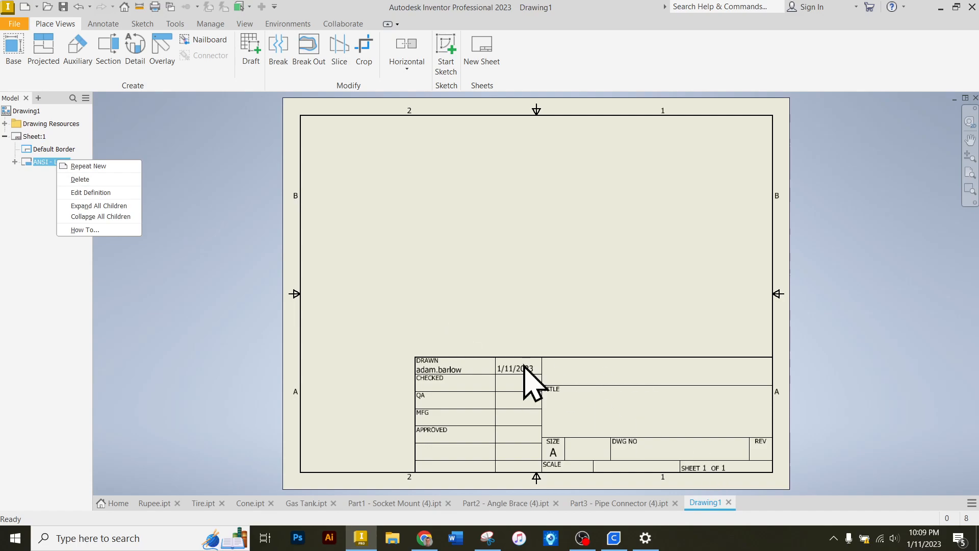
left_click(104, 180)
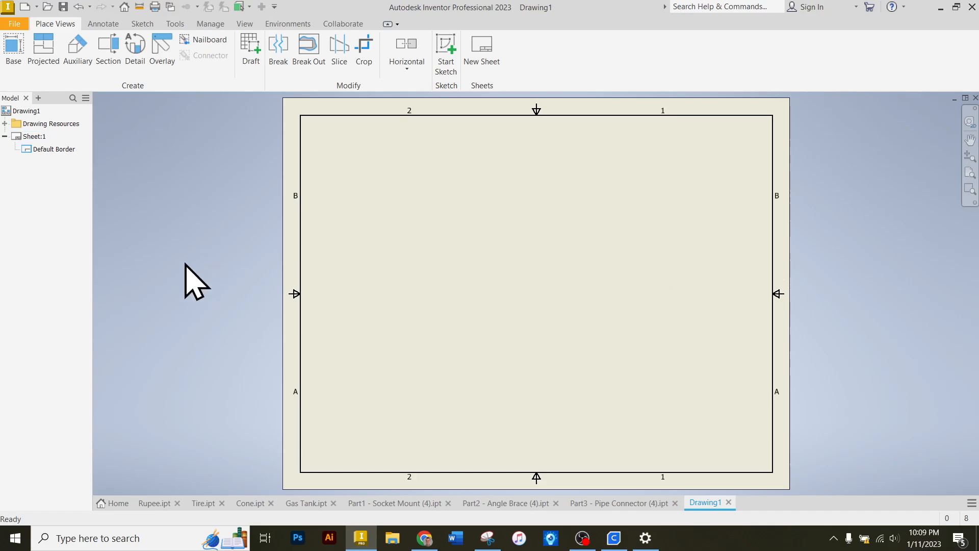
Set up a base view of Part1 - Socket Mount in the sheet's lower-left area, with front orientation and 2:1 scale
left_click(11, 50)
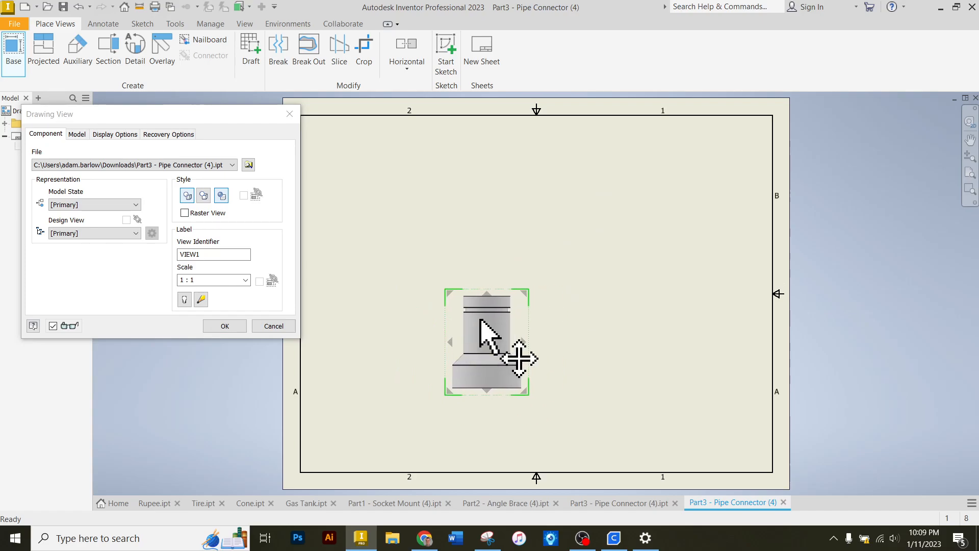
left_click(368, 357)
left_click(232, 164)
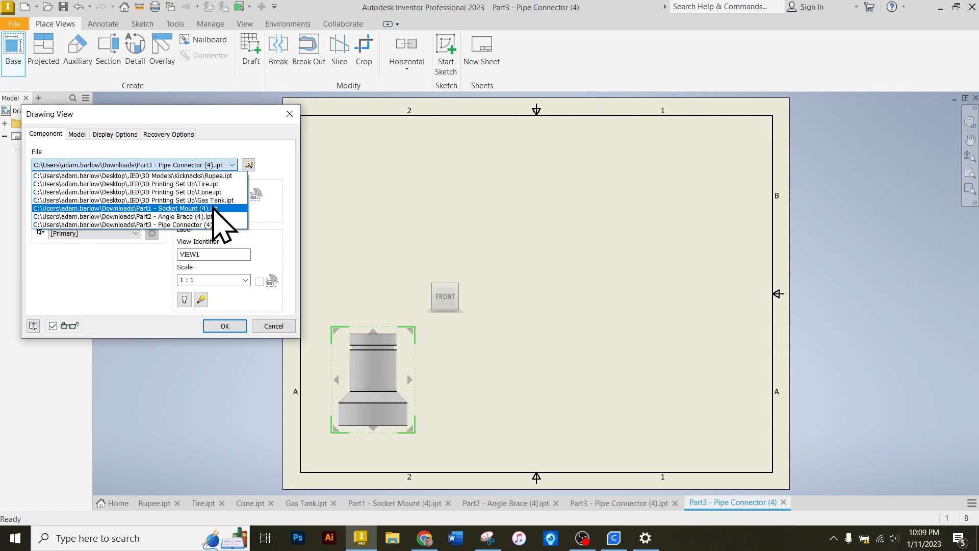
left_click(174, 208)
left_click_drag(375, 393, 434, 395)
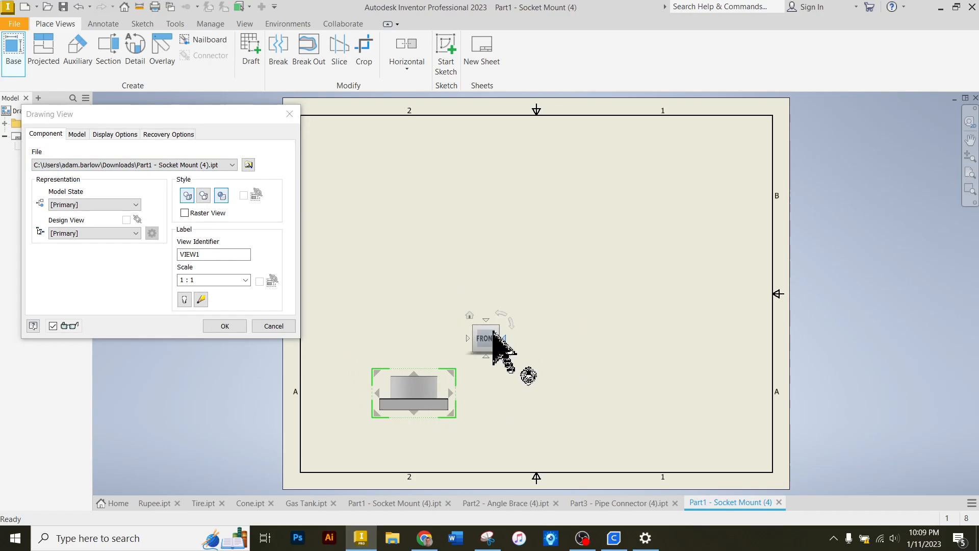
left_click(486, 320)
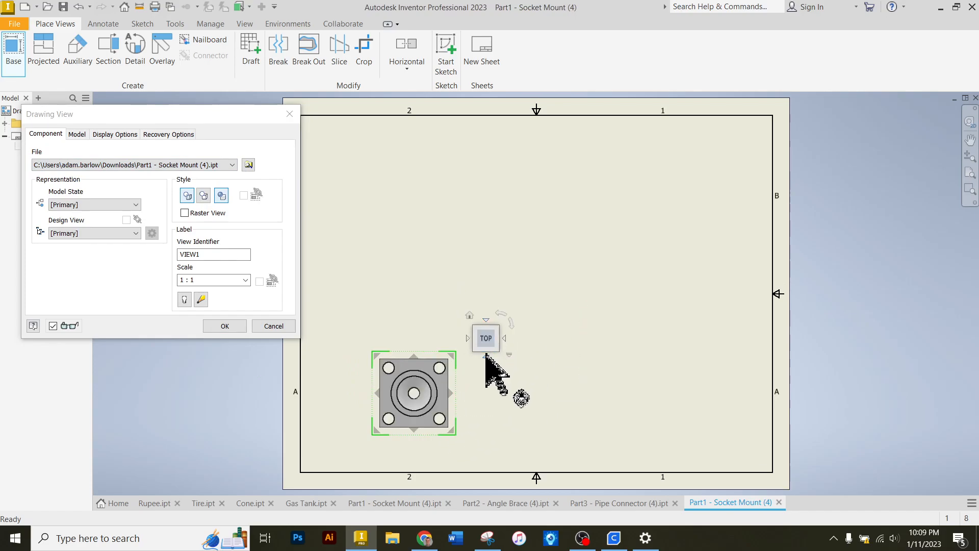
left_click(484, 356)
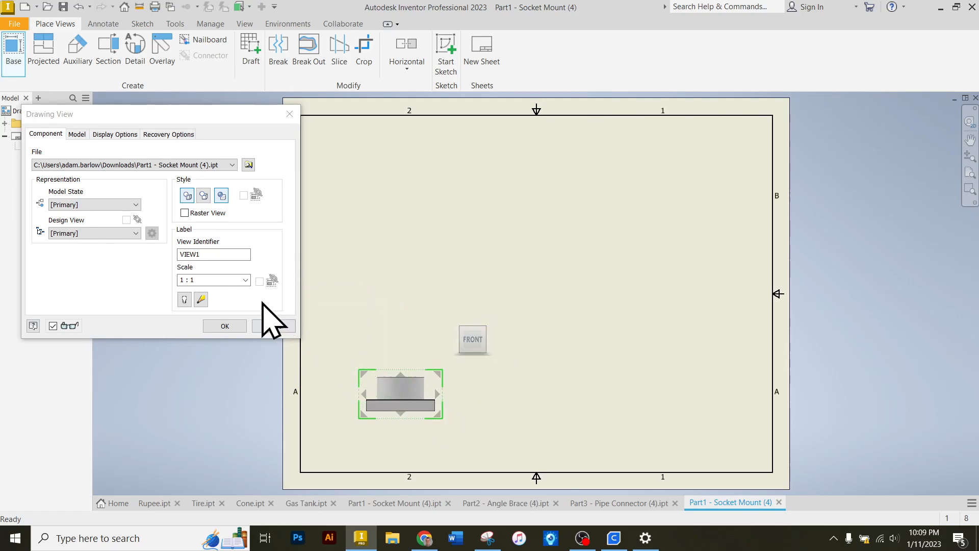
left_click(243, 280)
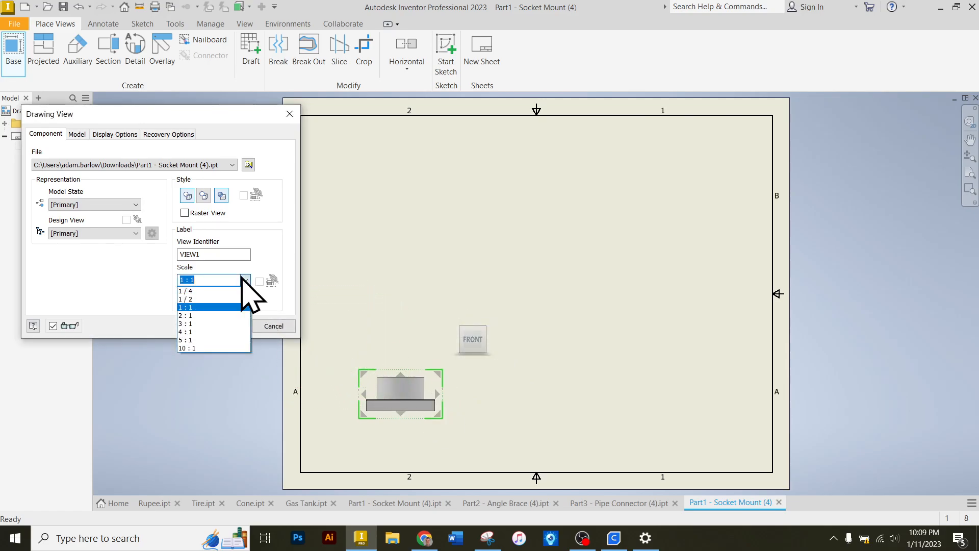
left_click(223, 316)
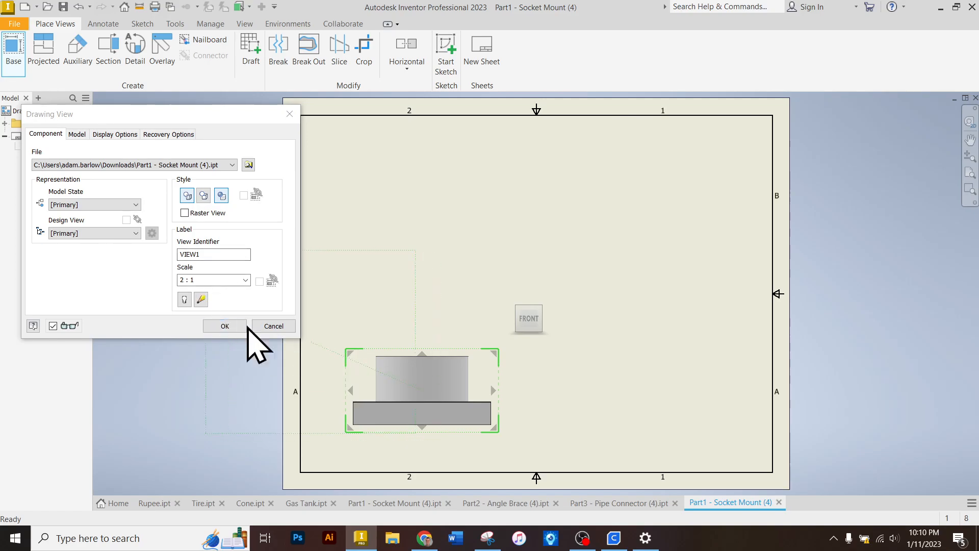
Place a top view above the front view and an isometric view in the sheet's upper-right area, without a side view
left_click(398, 200)
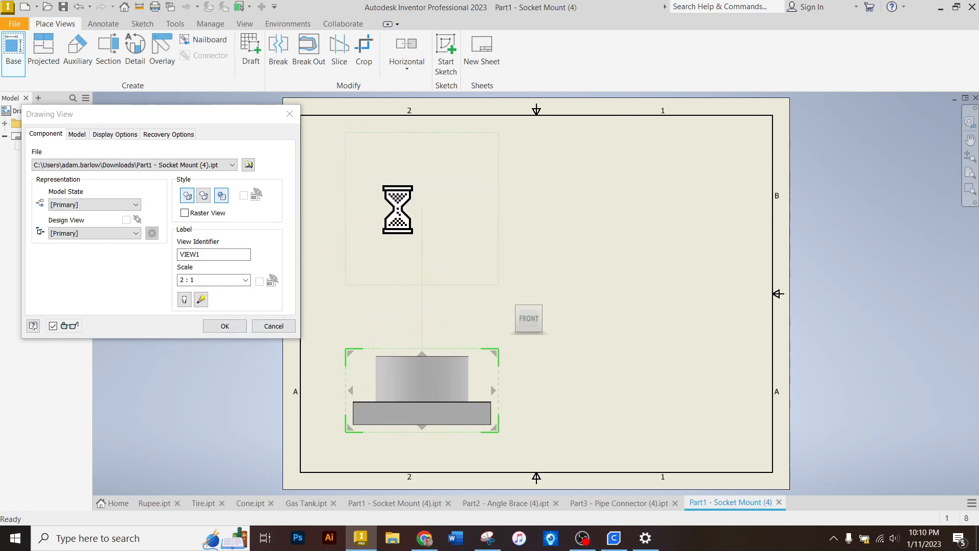
left_click(659, 214)
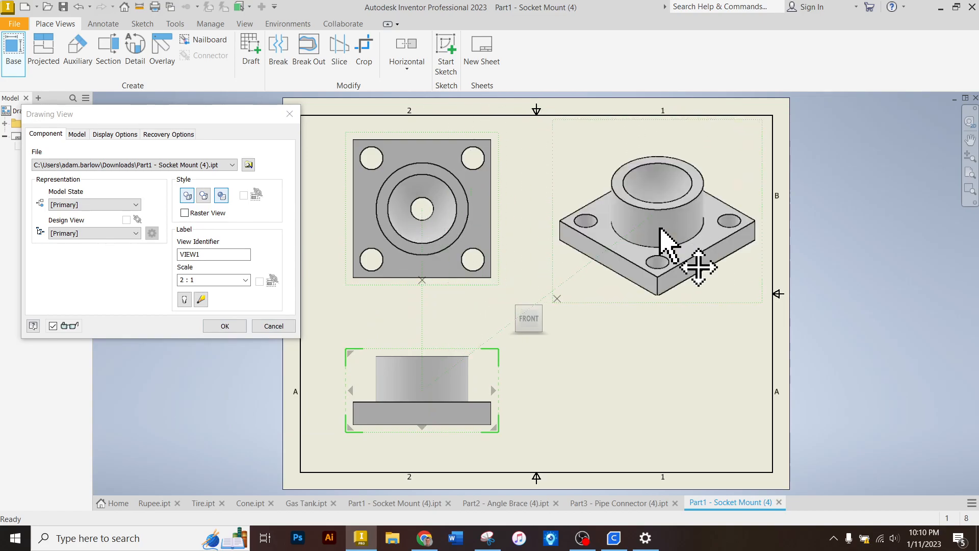
left_click(682, 398)
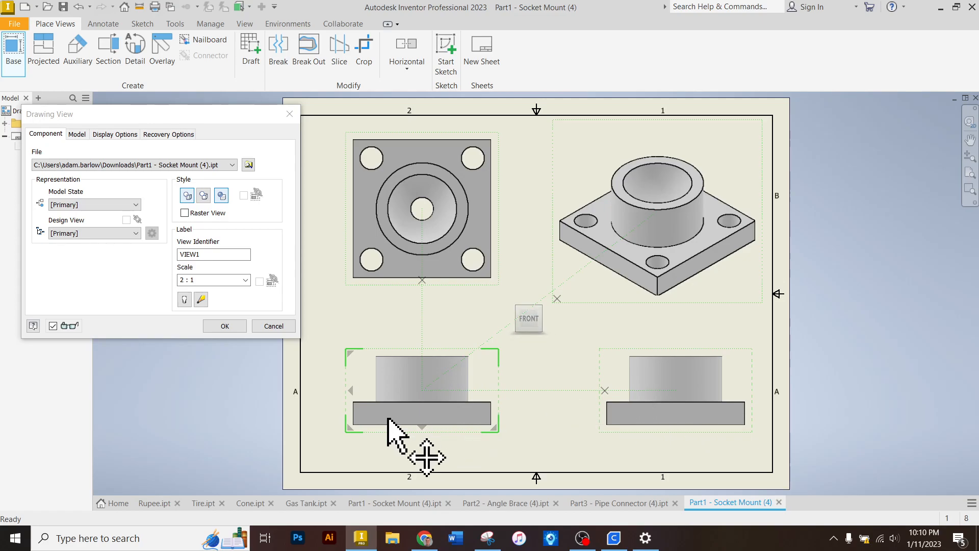
left_click(607, 389)
left_click(225, 326)
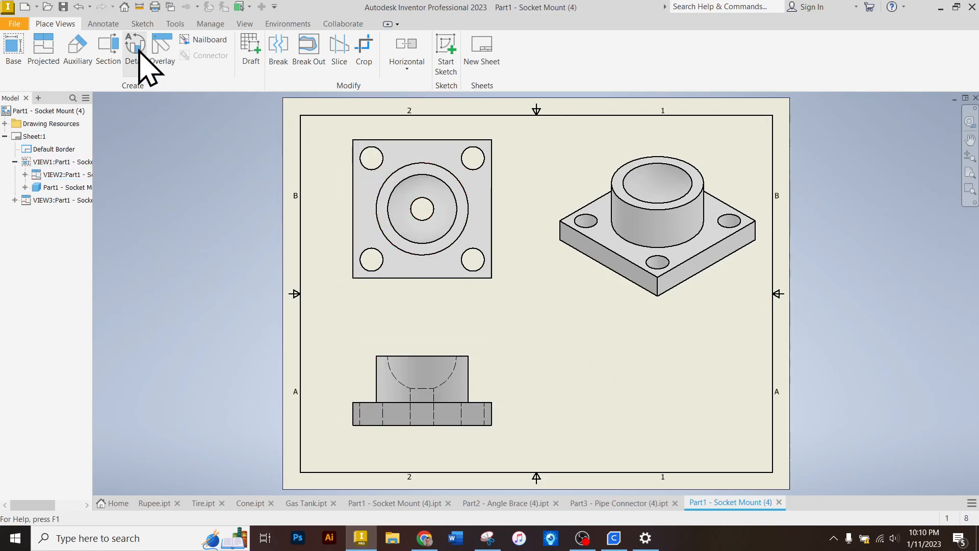
Create a full section view from a vertical cutting line through the front view's center and place it beside the front view
left_click(109, 56)
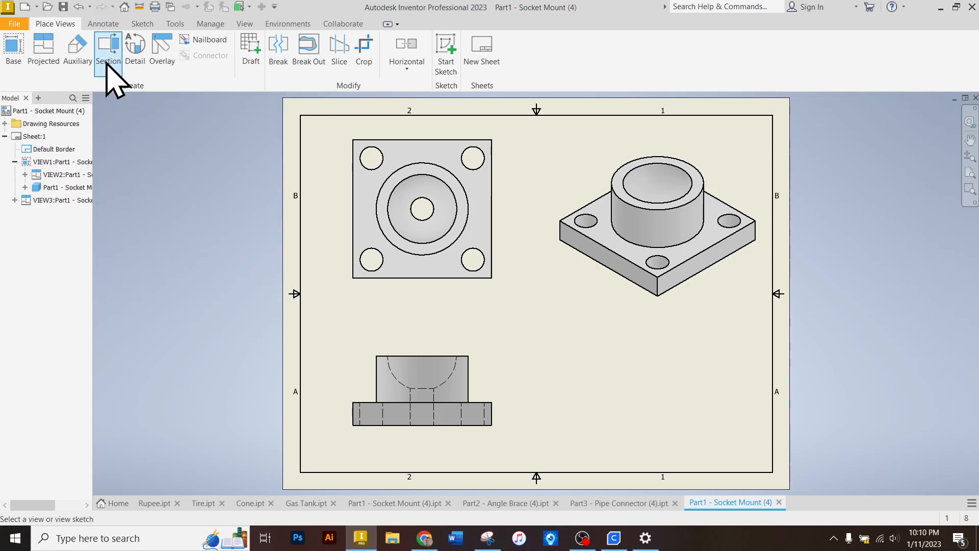
left_click(419, 346)
scroll(435, 371, "up", 3)
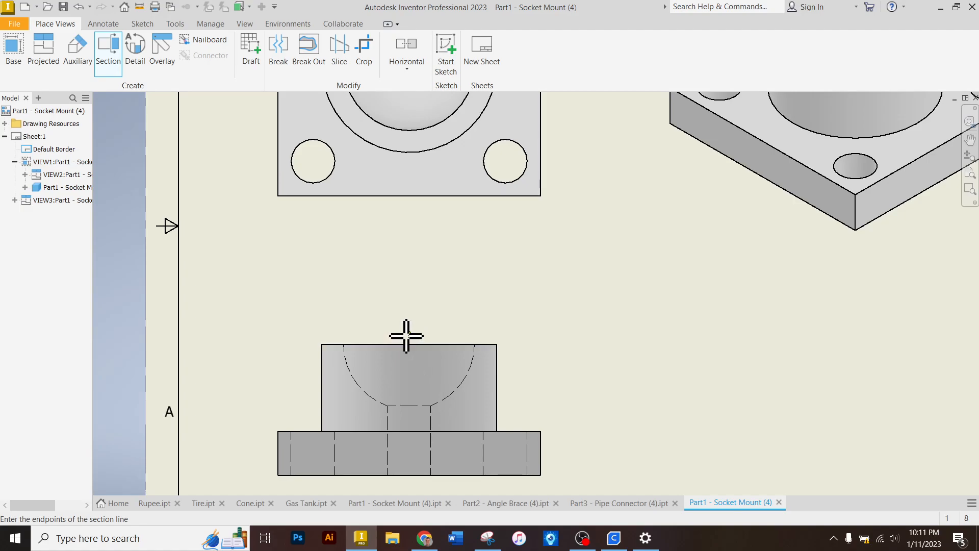
scroll(409, 325, "down", 3)
left_click(412, 306)
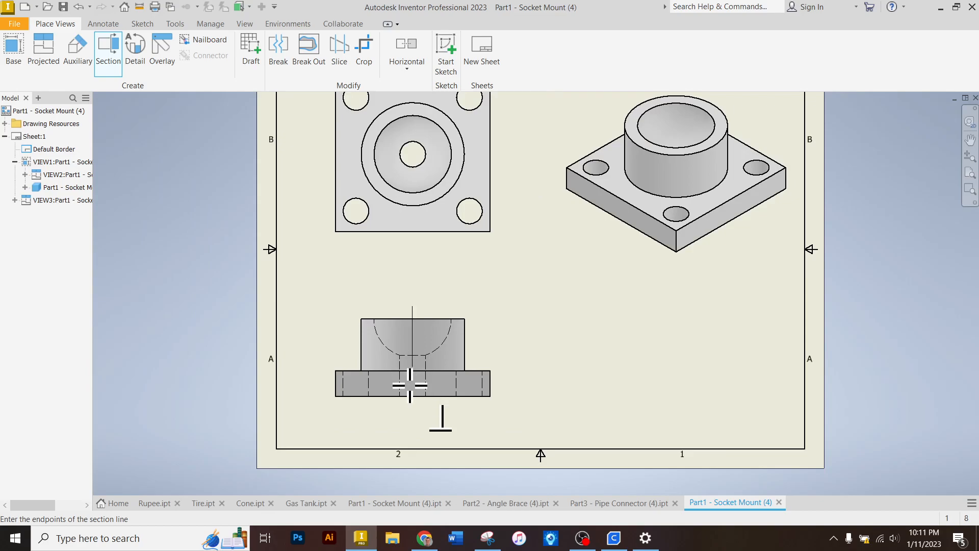
left_click(415, 416)
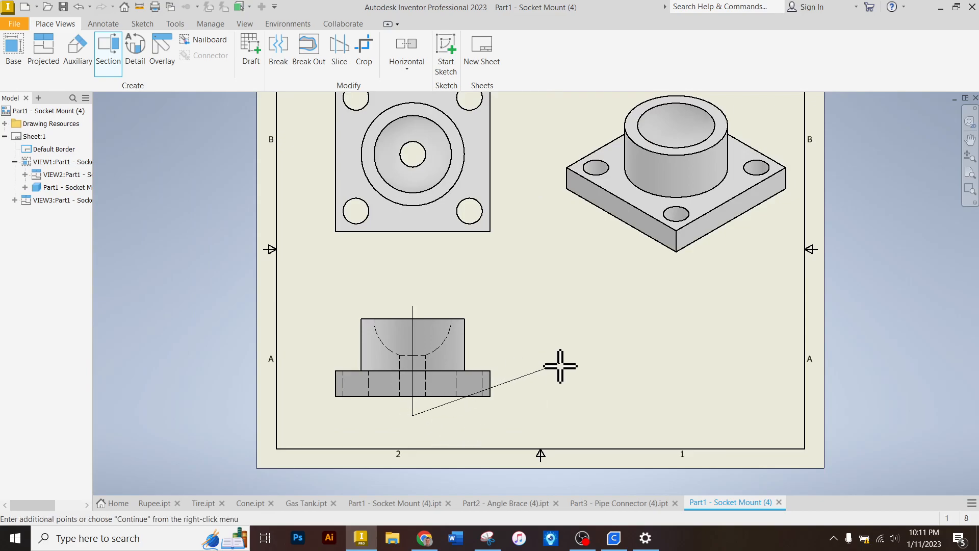
right_click(547, 374)
left_click(580, 383)
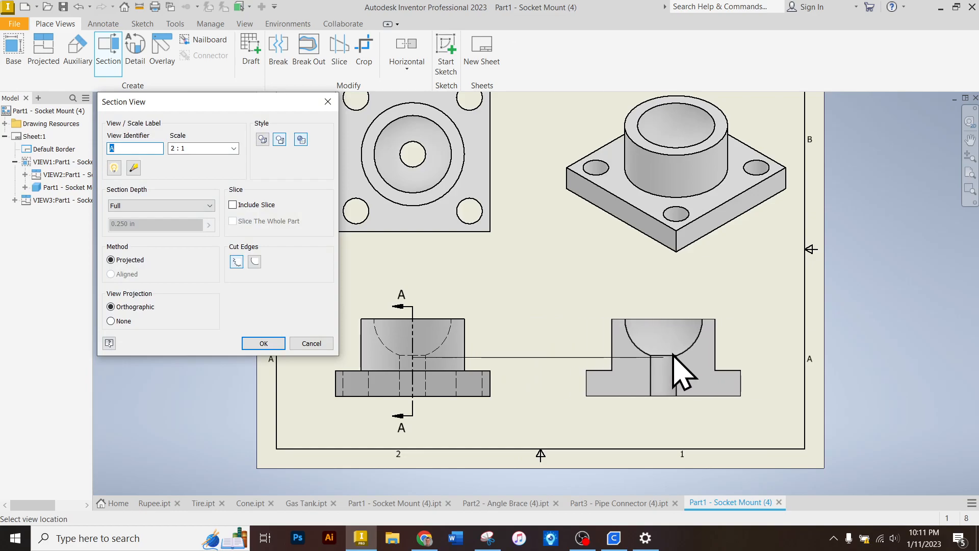
left_click(668, 372)
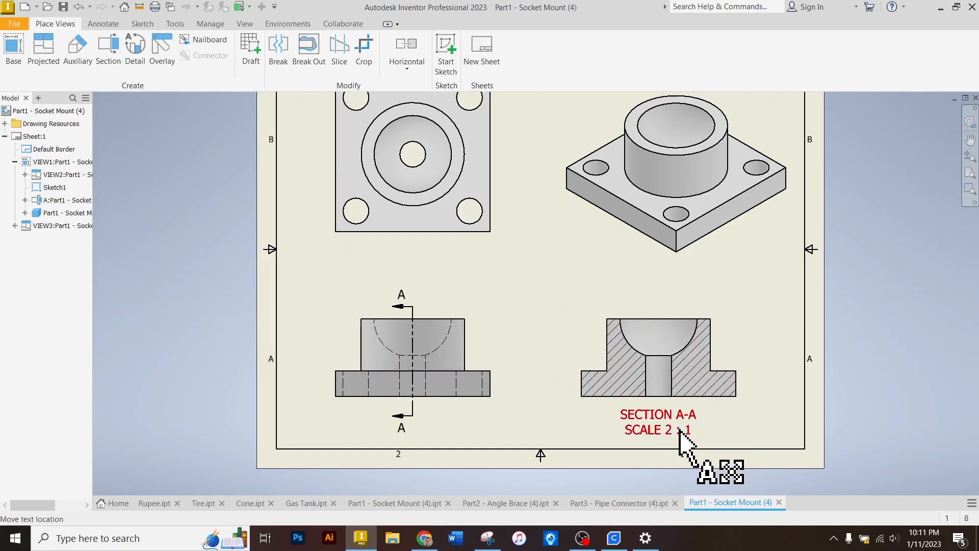
Move the SECTION A-A, SCALE 2 : 1 label from below the section view to just above it
scroll(427, 351, "down", 3)
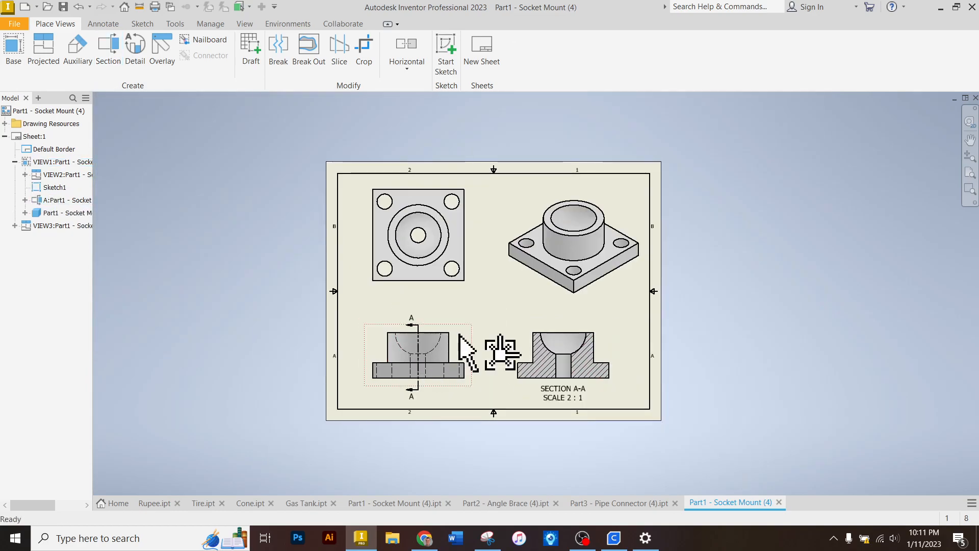
scroll(413, 337, "up", 3)
left_click_drag(422, 324, 421, 439)
left_click_drag(711, 458, 643, 321)
left_click(710, 467)
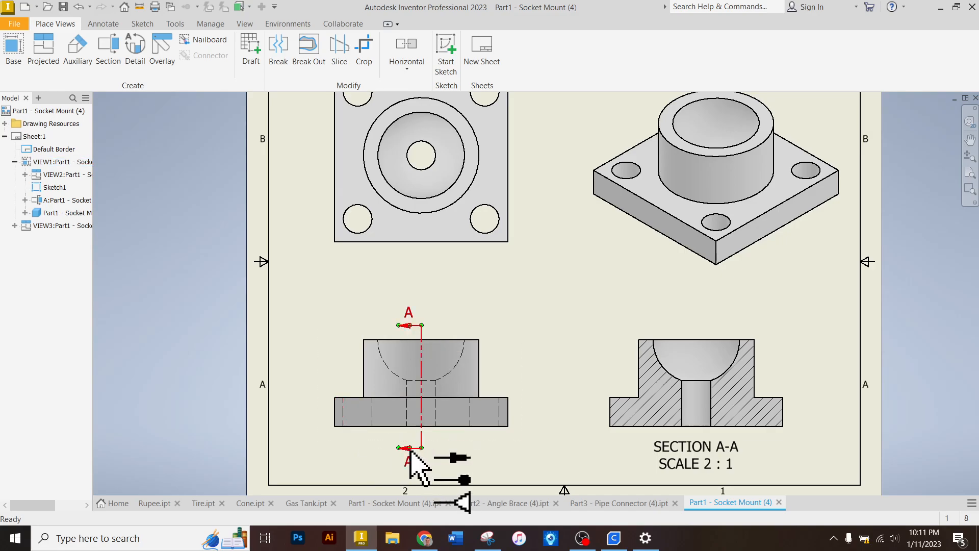
left_click_drag(672, 465, 653, 319)
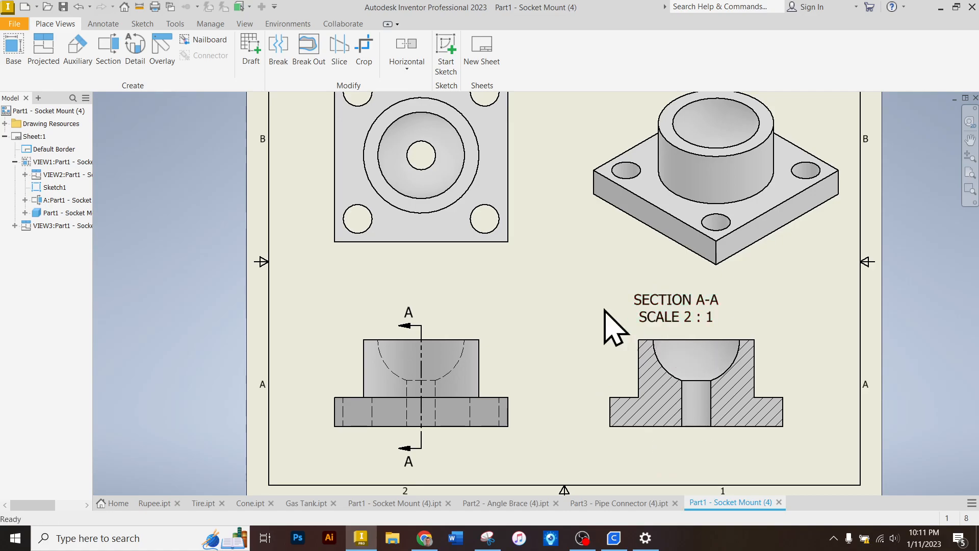
scroll(479, 334, "down", 3)
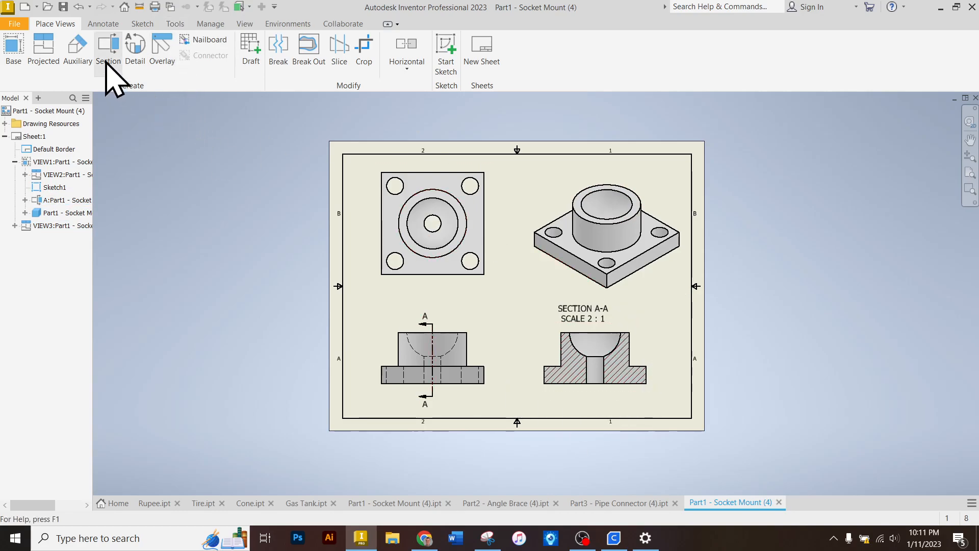
Add center marks to the large outer circle and the four corner holes in the top view
left_click(104, 24)
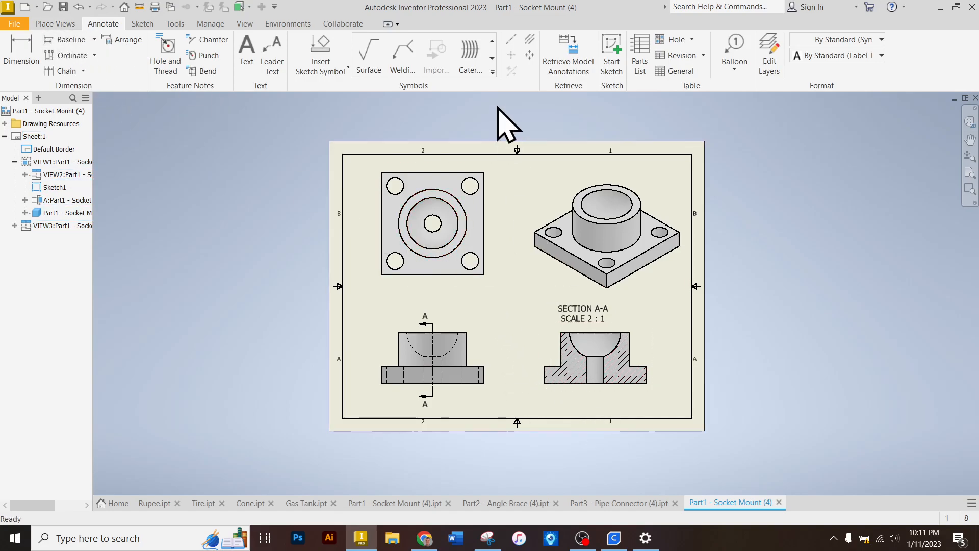
left_click(512, 55)
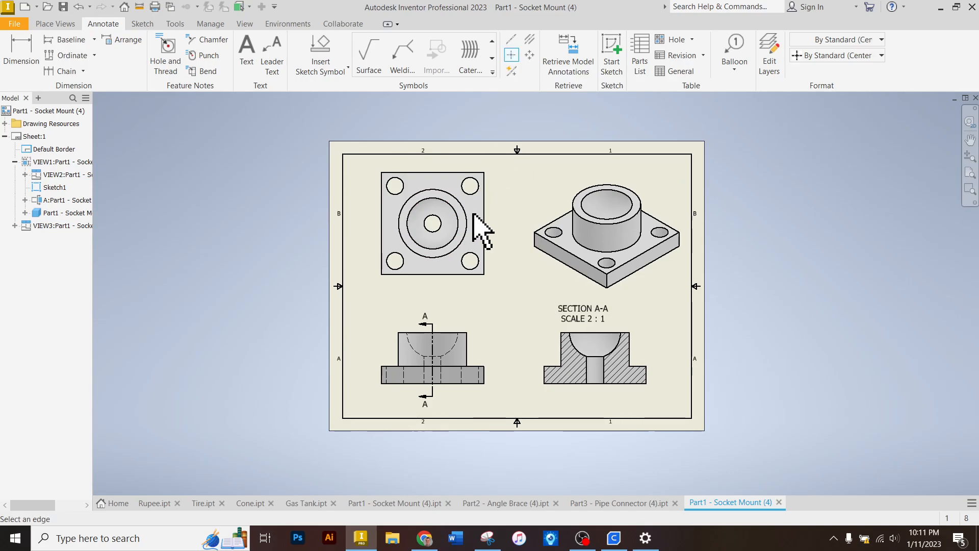
left_click(466, 207)
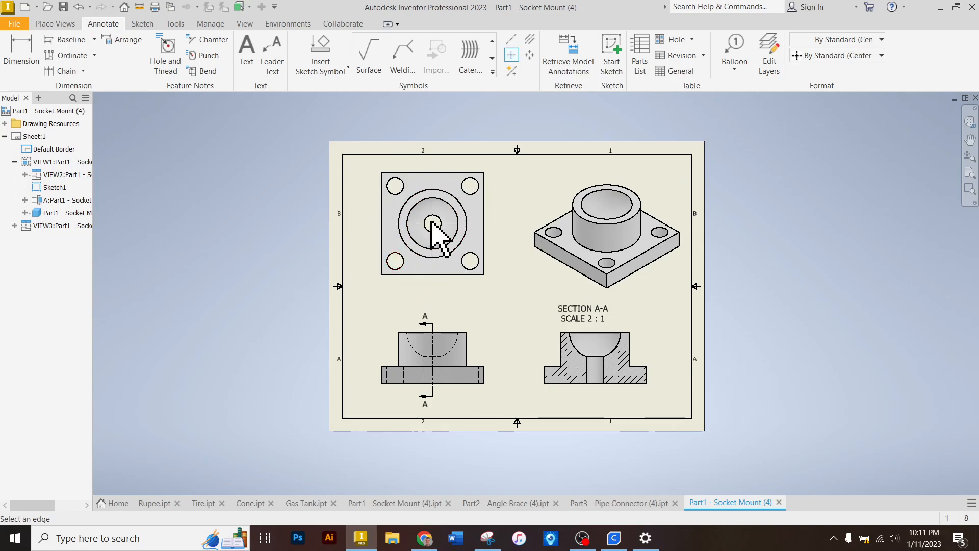
scroll(434, 224, "up", 3)
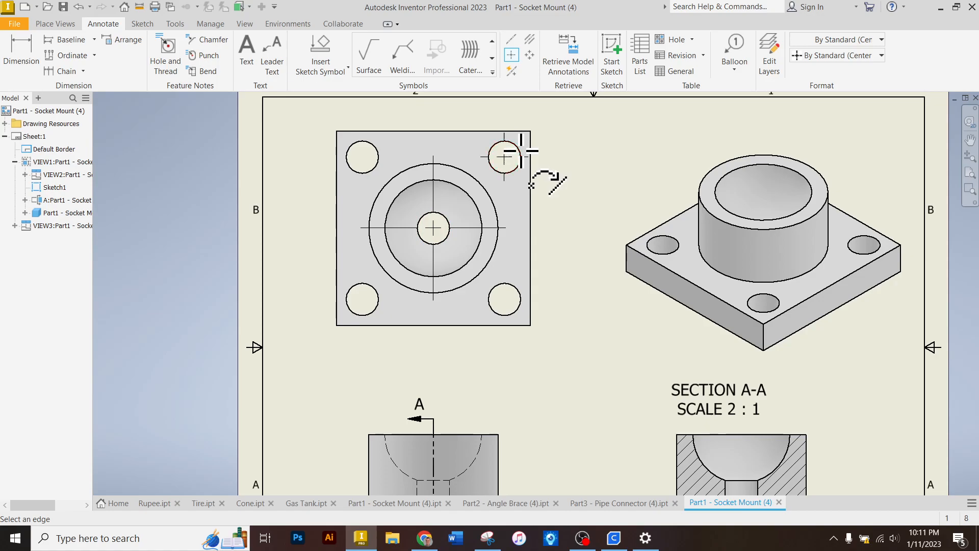
left_click(516, 288)
left_click(374, 288)
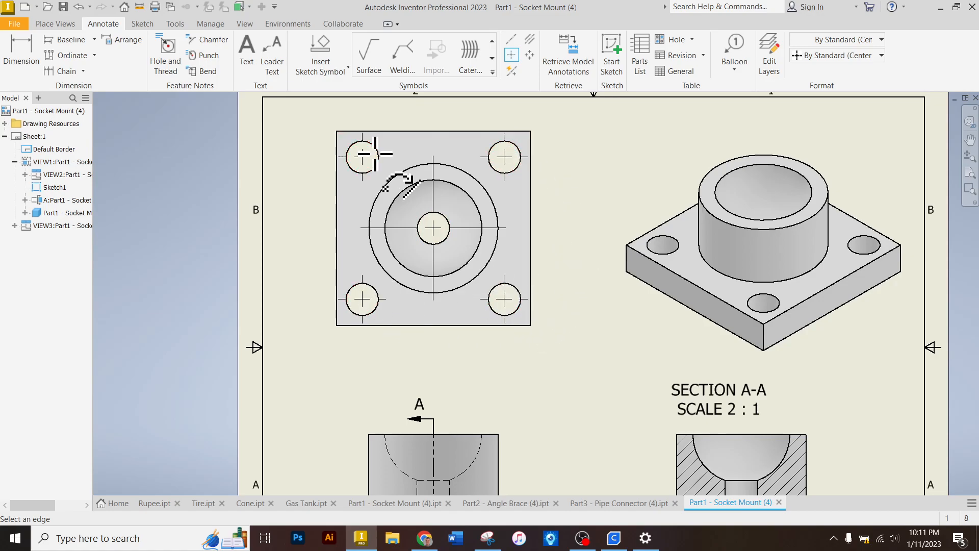
Add centerline bisectors through the two outer holes' hidden lines in the front view
scroll(435, 245, "down", 3)
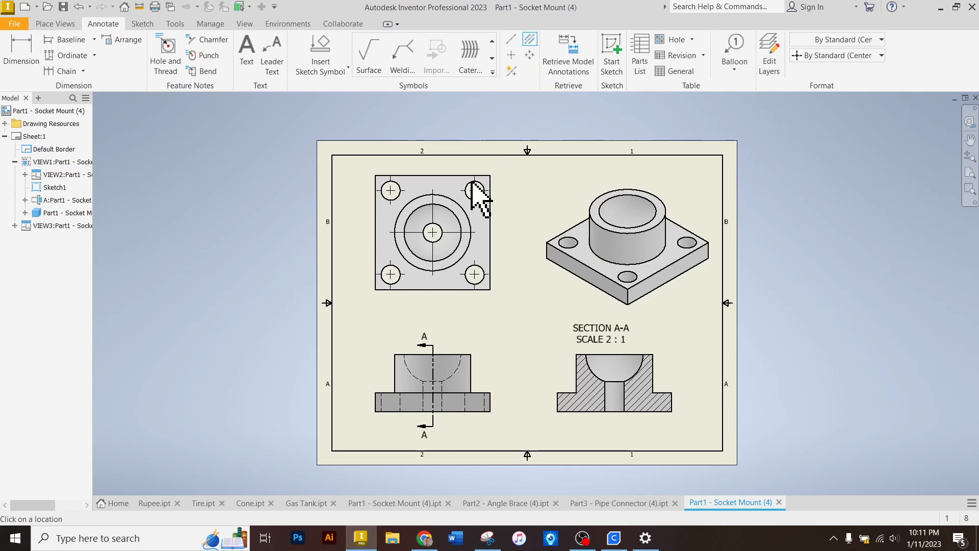
scroll(483, 227, "up", 3)
scroll(481, 204, "down", 2)
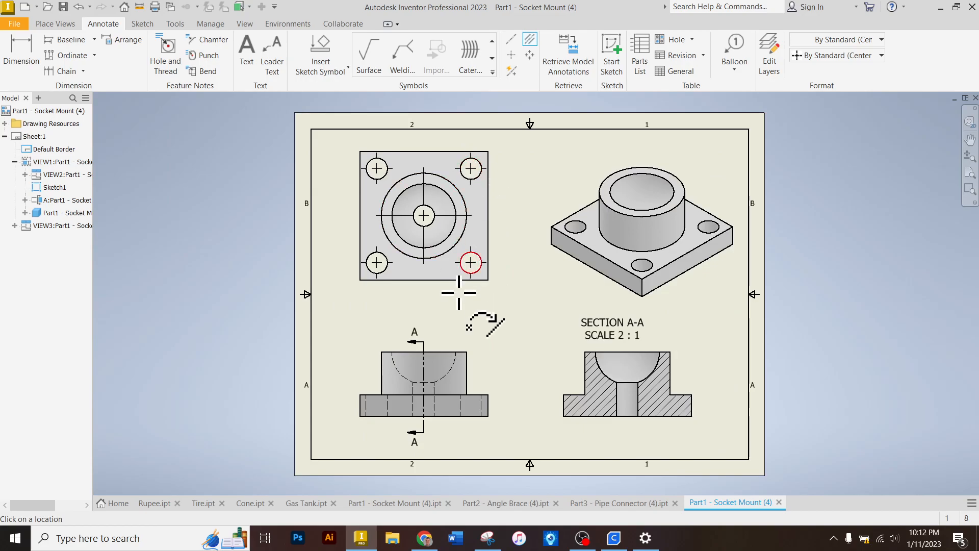
scroll(460, 405, "up", 2)
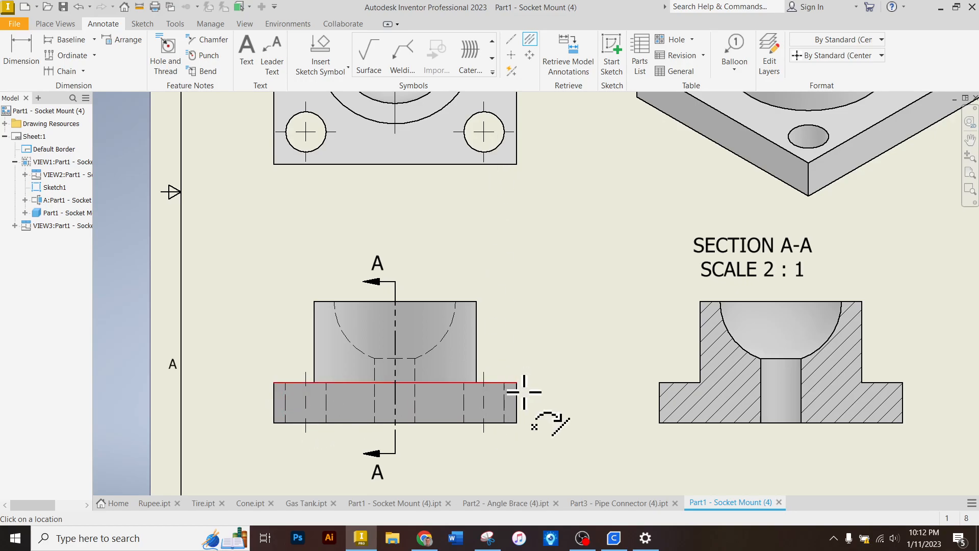
scroll(393, 357, "down", 3)
Add a centerline bisector between the upper cylinder's vertical sides in the section view and extend it past the bottom edge
scroll(683, 363, "up", 3)
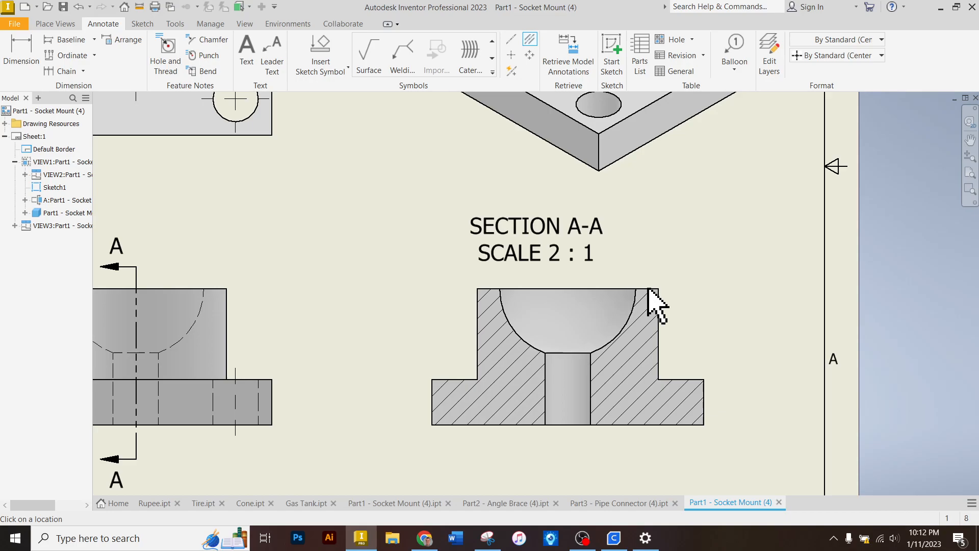
left_click(661, 329)
left_click(477, 319)
scroll(691, 326, "down", 2)
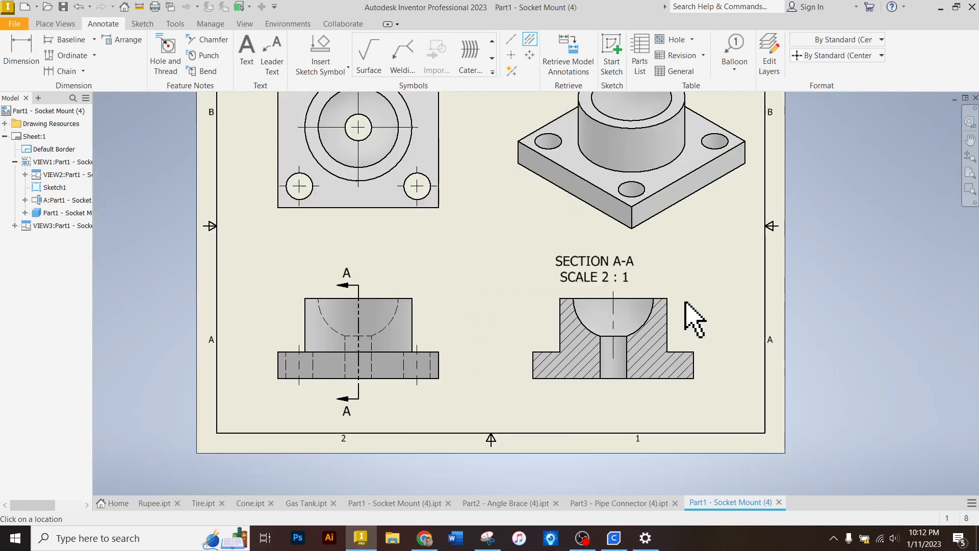
right_click(714, 256)
left_click(675, 255)
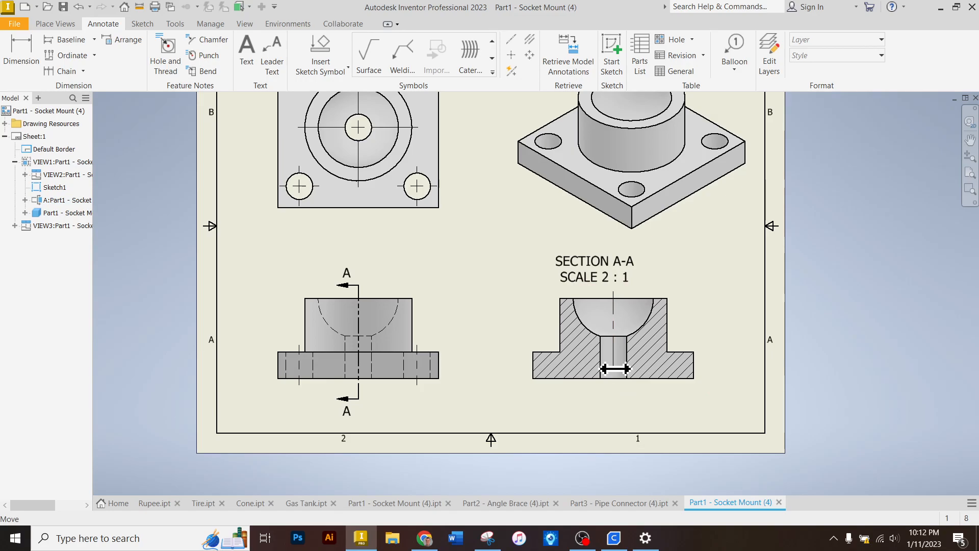
left_click_drag(617, 385, 617, 395)
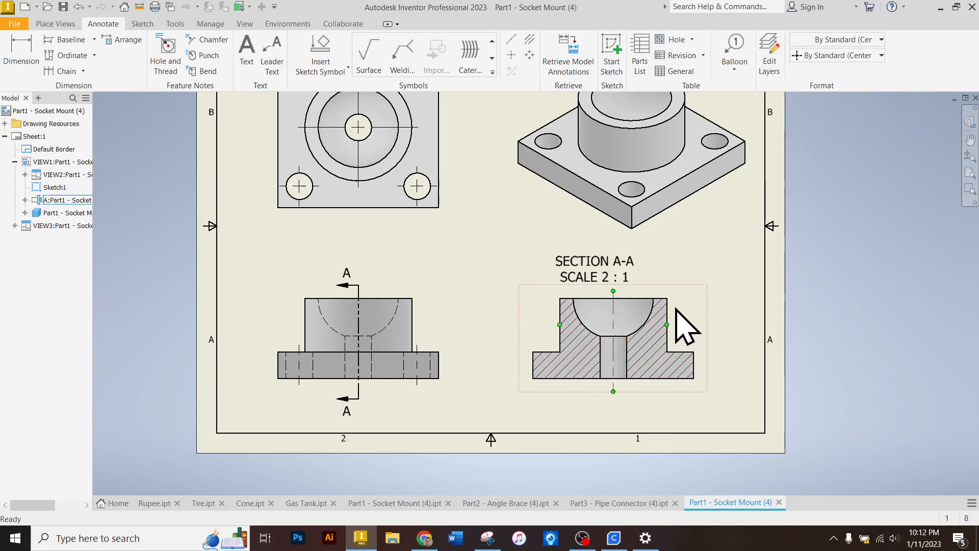
Extend all four ends of the large circle's center mark past the plate's edges in the top view
scroll(676, 309, "down", 3)
scroll(416, 151, "up", 2)
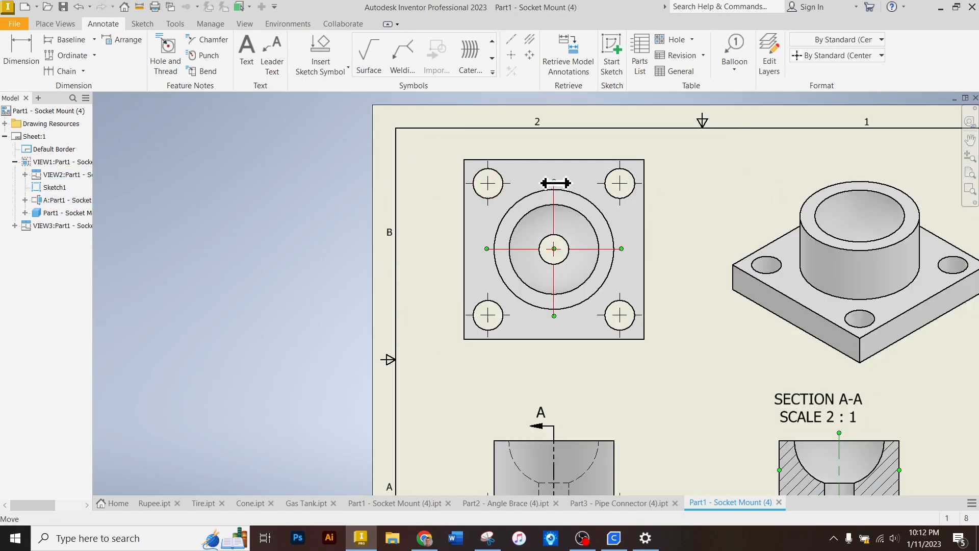
left_click(555, 150)
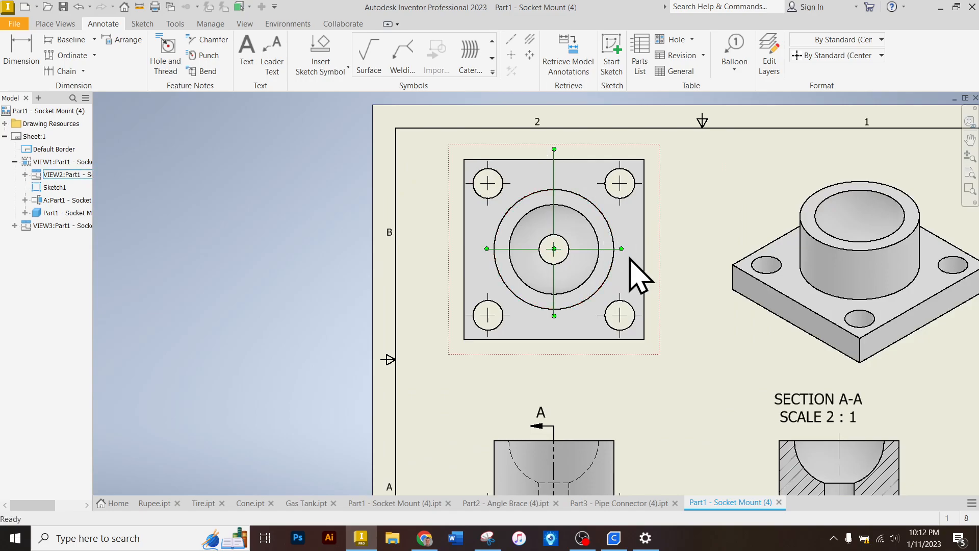
left_click_drag(621, 249, 653, 248)
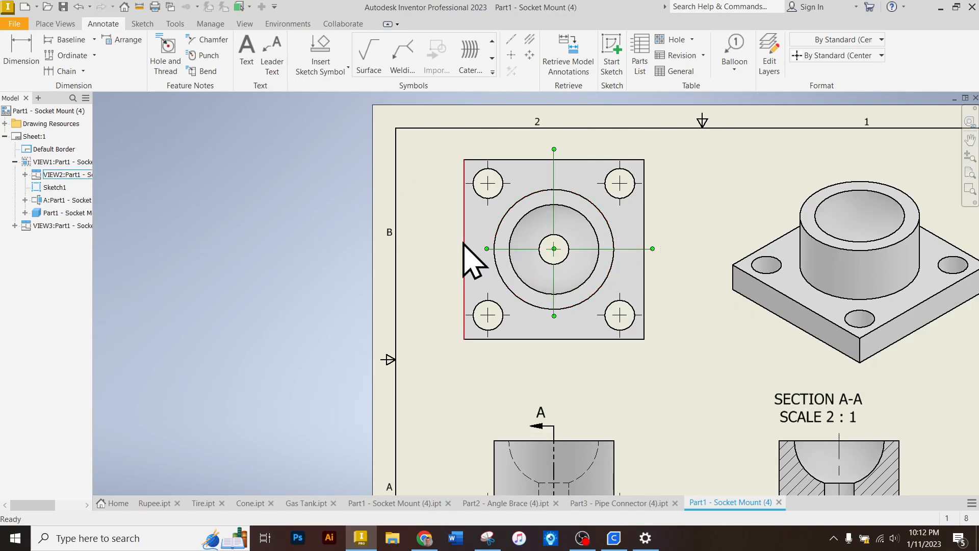
left_click_drag(454, 252, 455, 249)
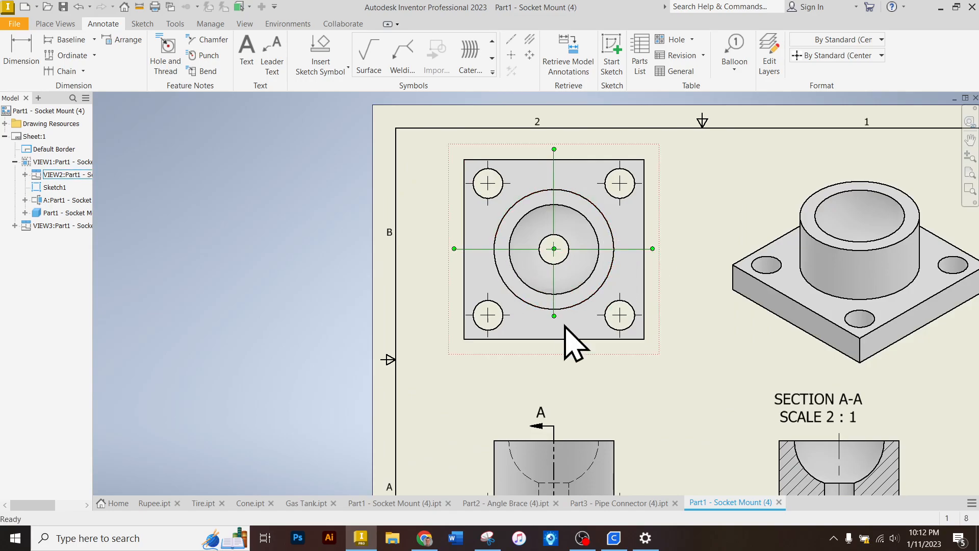
left_click_drag(554, 316, 554, 348)
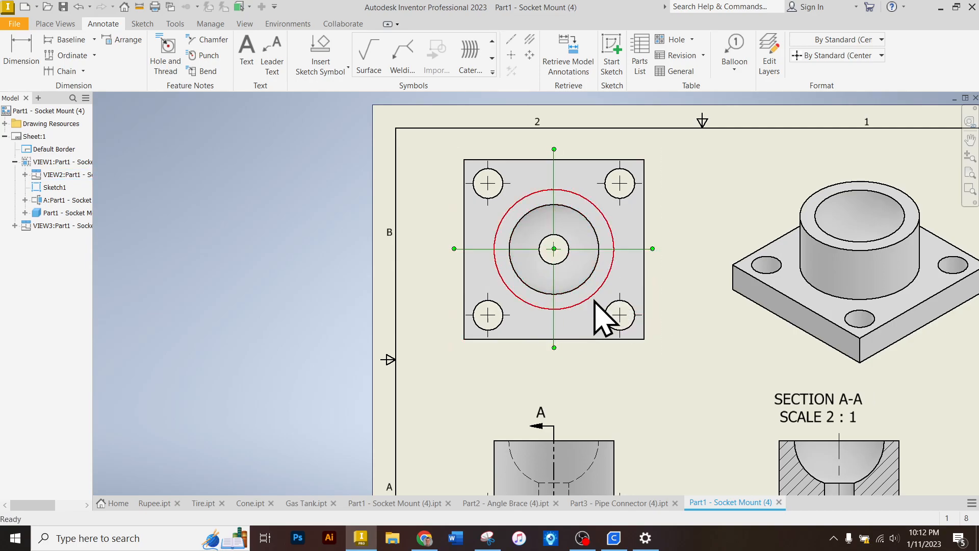
Check the Socket Mount reference drawing on the assignment page in Chrome and return to the Inventor drawing
scroll(525, 176, "down", 2)
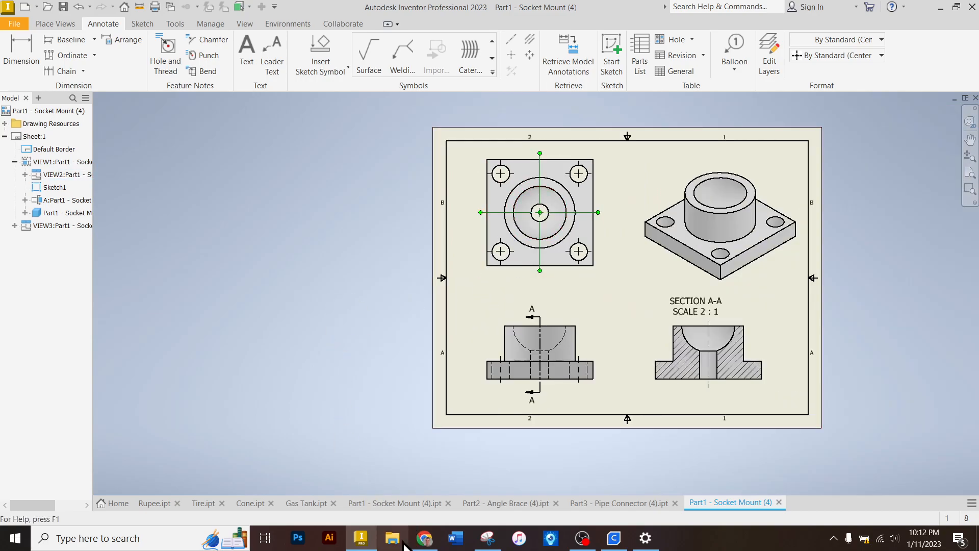
left_click(423, 539)
scroll(317, 295, "down", 1)
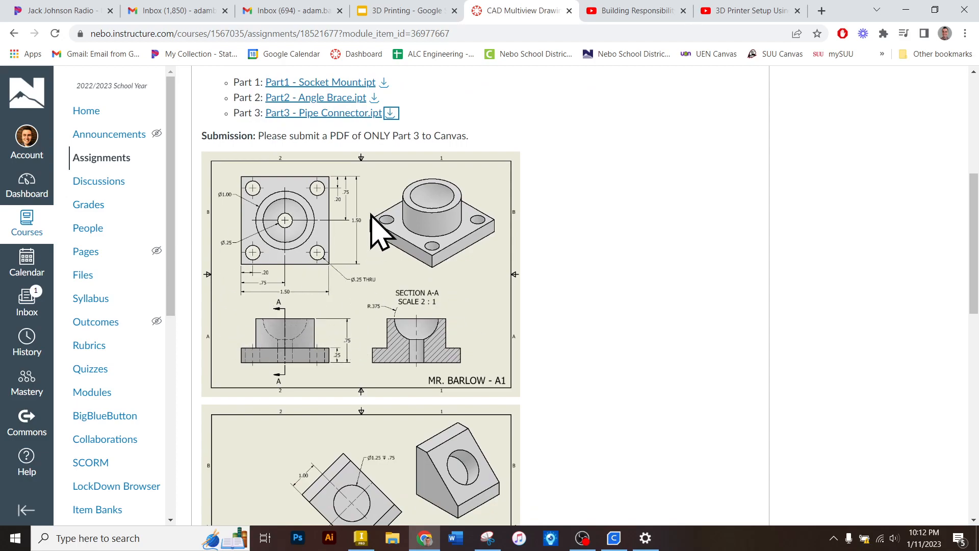
left_click(425, 536)
left_click(424, 536)
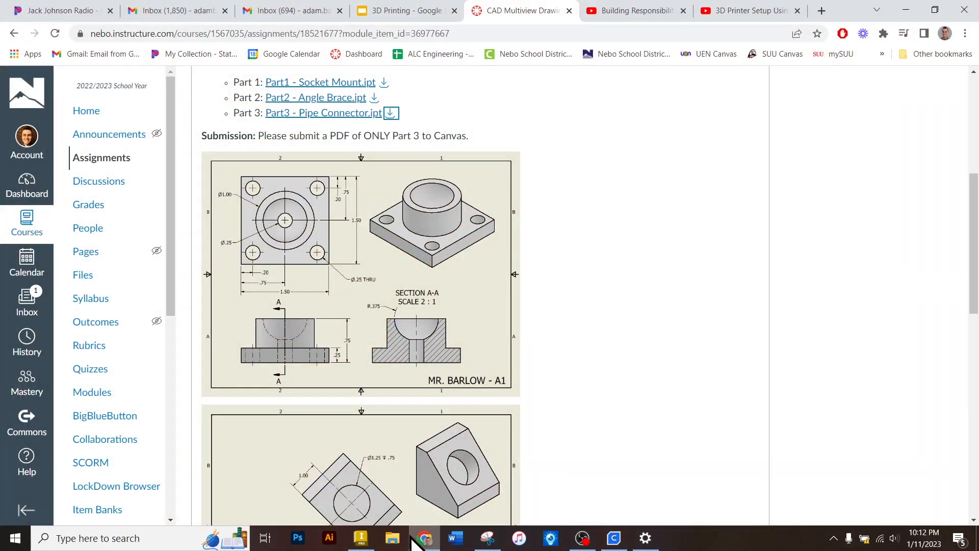
left_click(361, 536)
scroll(369, 239, "up", 3)
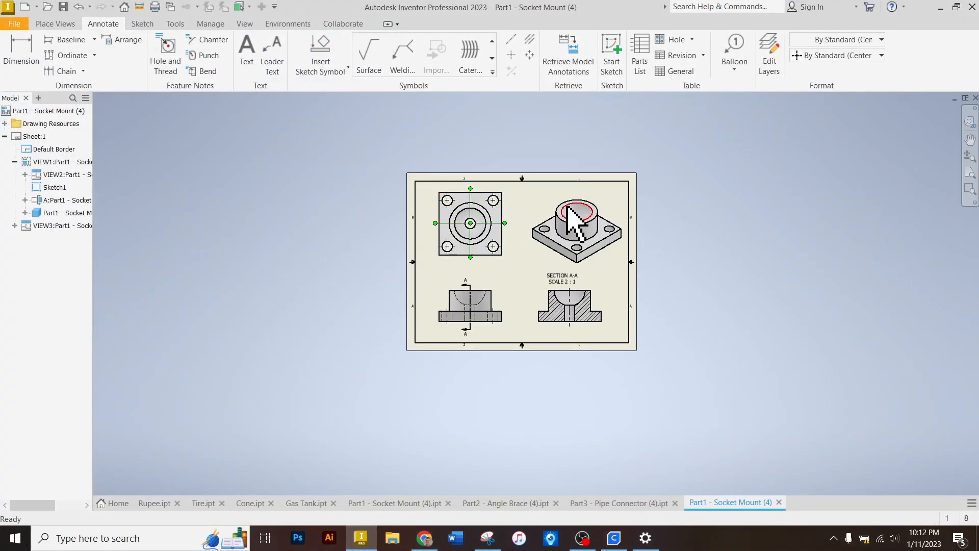
scroll(567, 205, "down", 3)
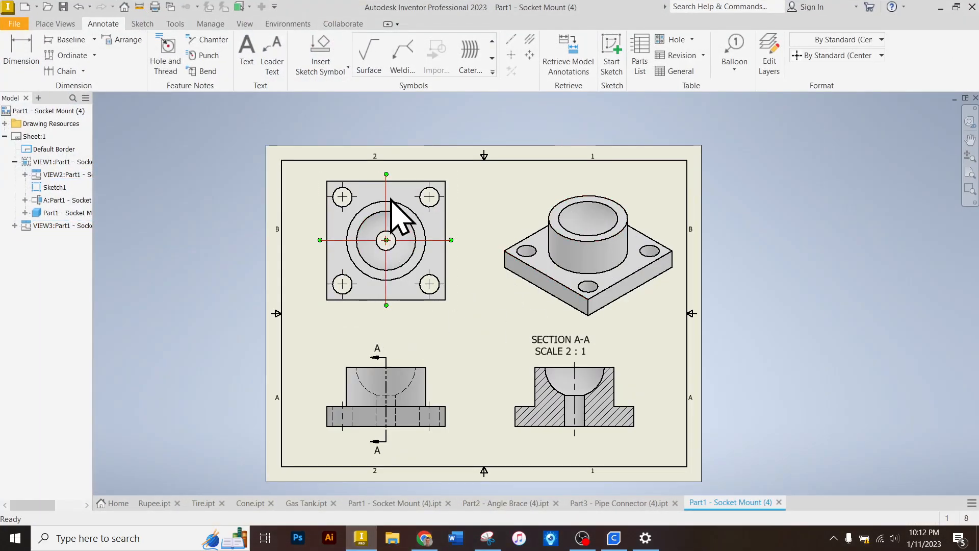
right_click(30, 137)
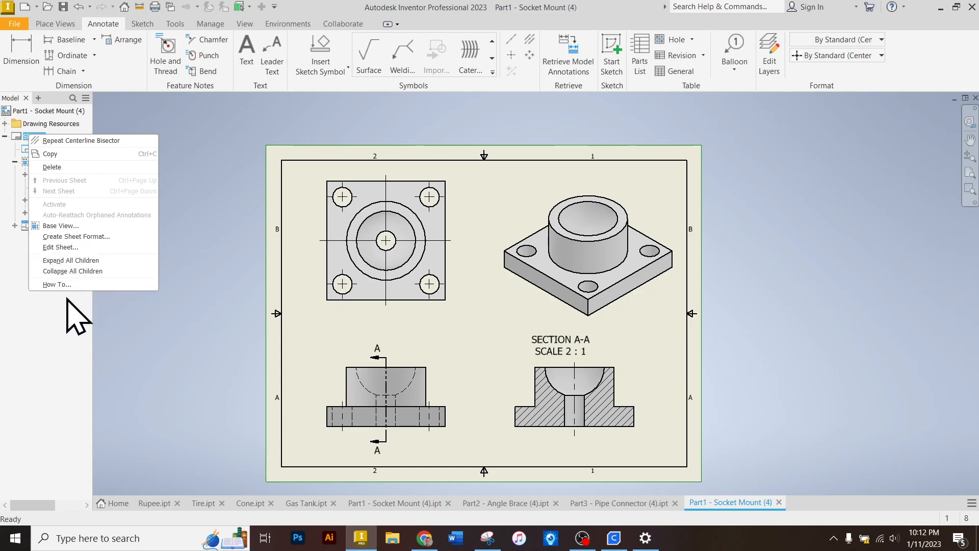
key("Escape")
right_click(33, 111)
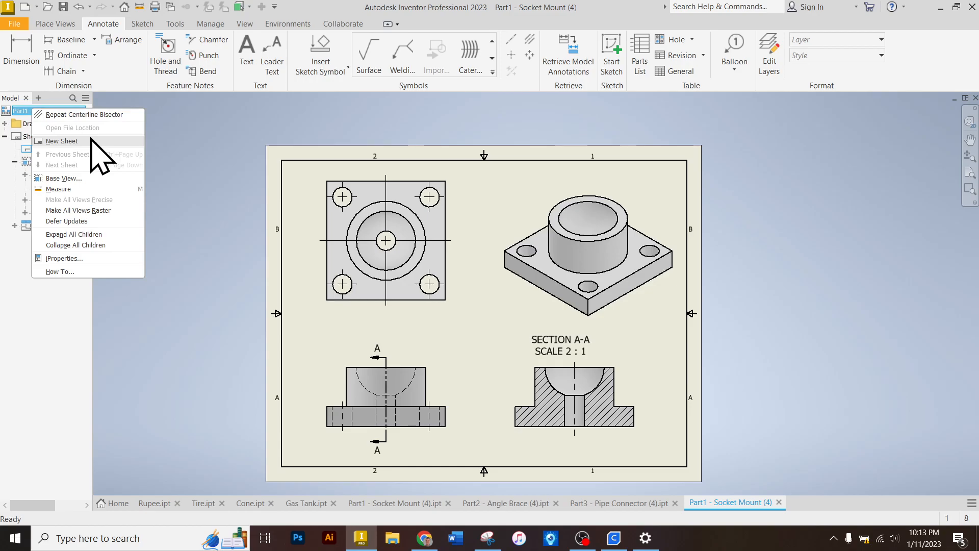
left_click(218, 213)
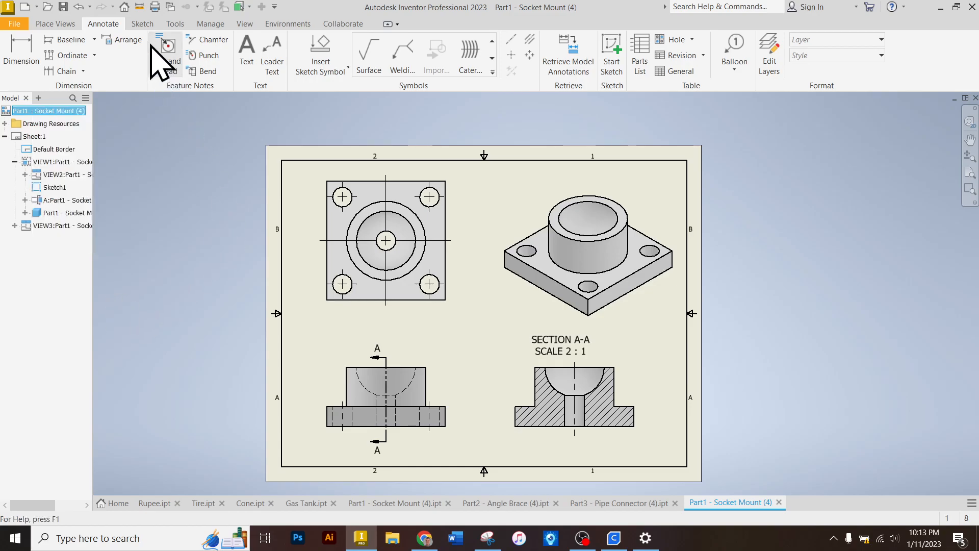
left_click(219, 25)
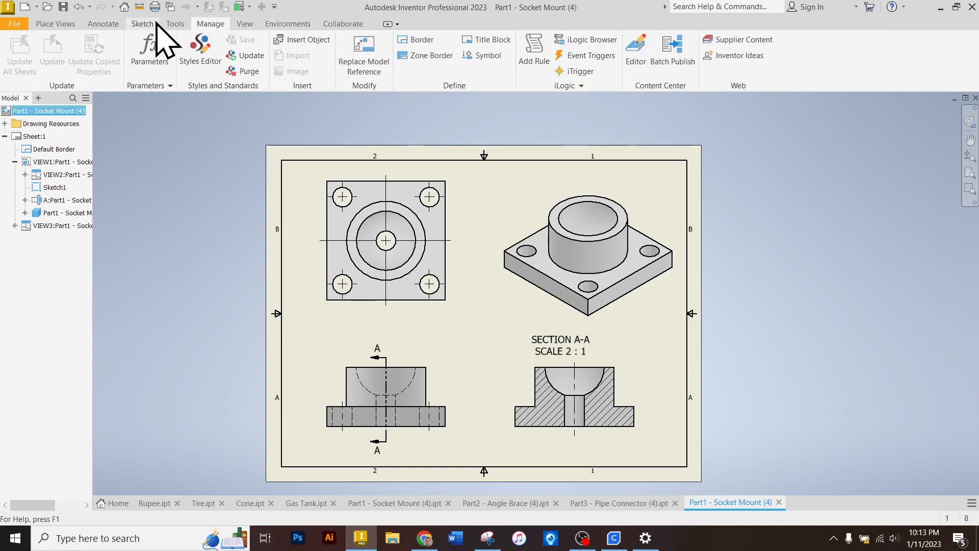
left_click(176, 24)
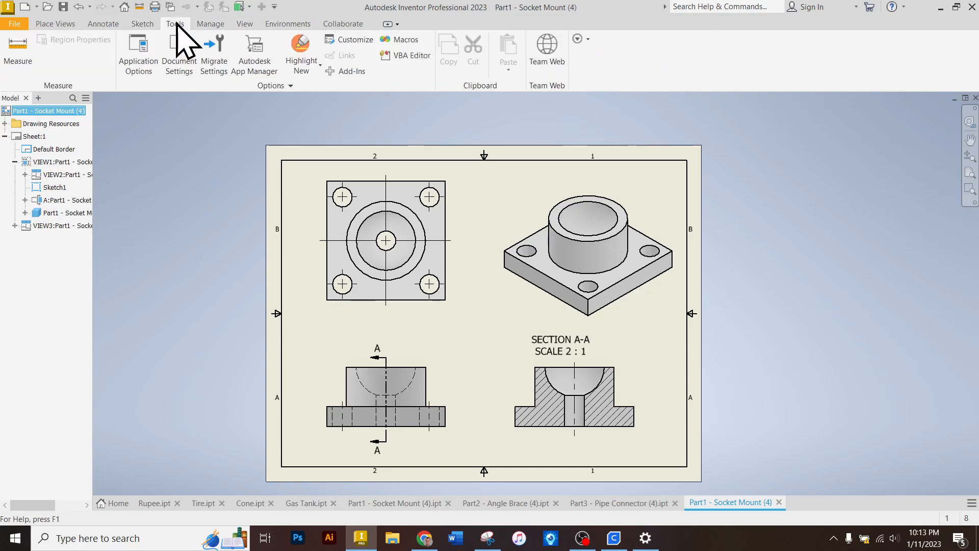
left_click(150, 24)
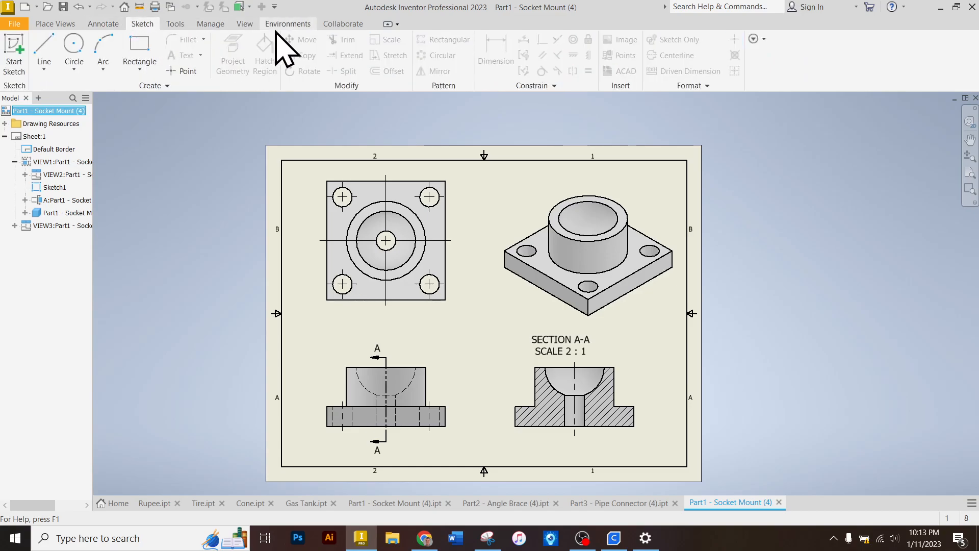
left_click(245, 25)
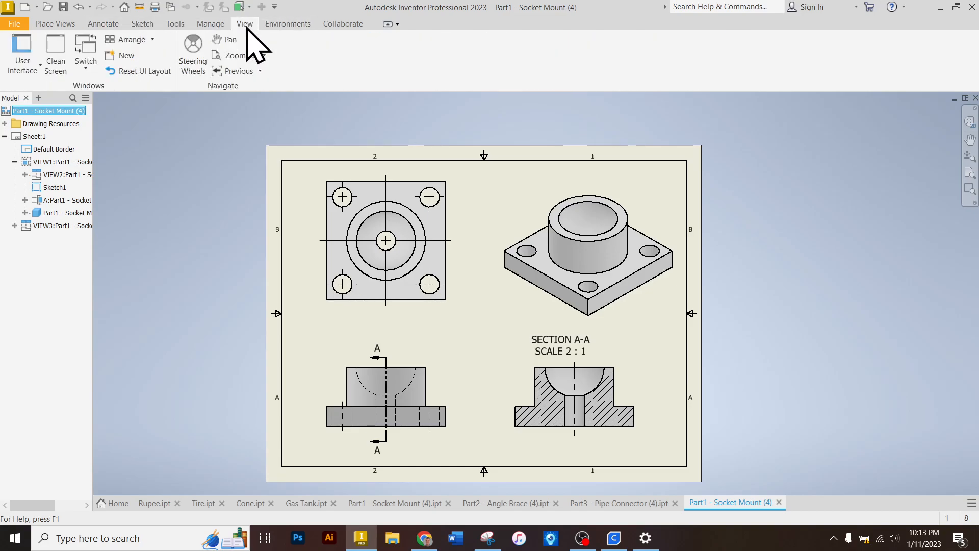
left_click(275, 25)
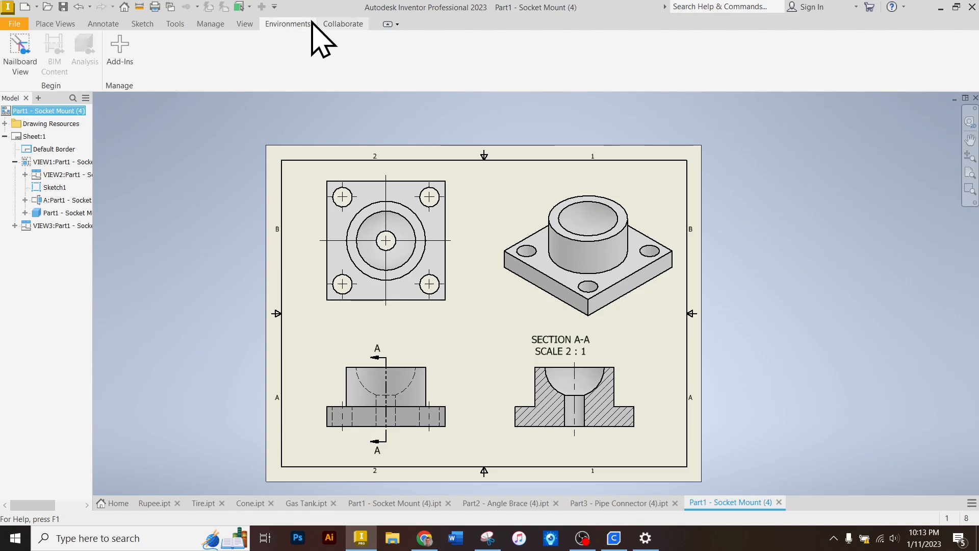
left_click(211, 24)
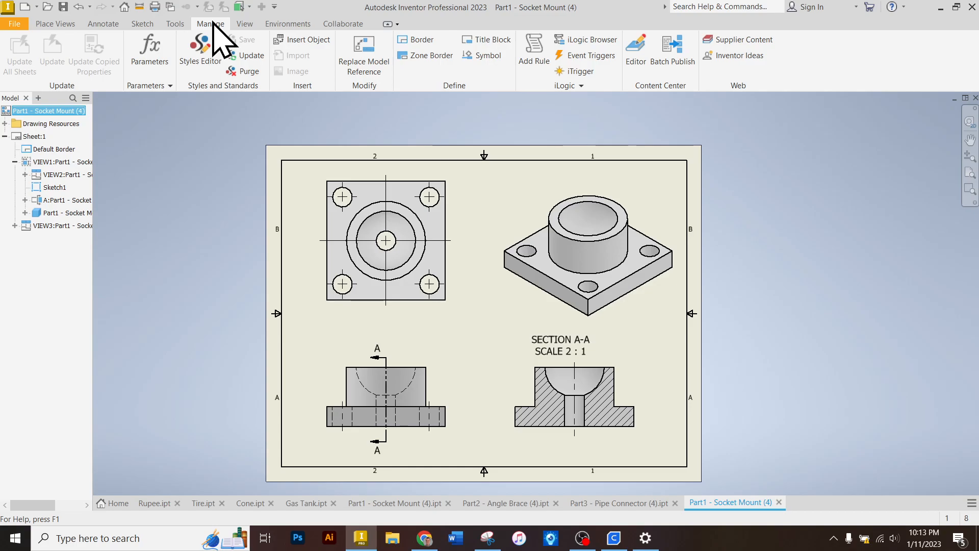
left_click(173, 24)
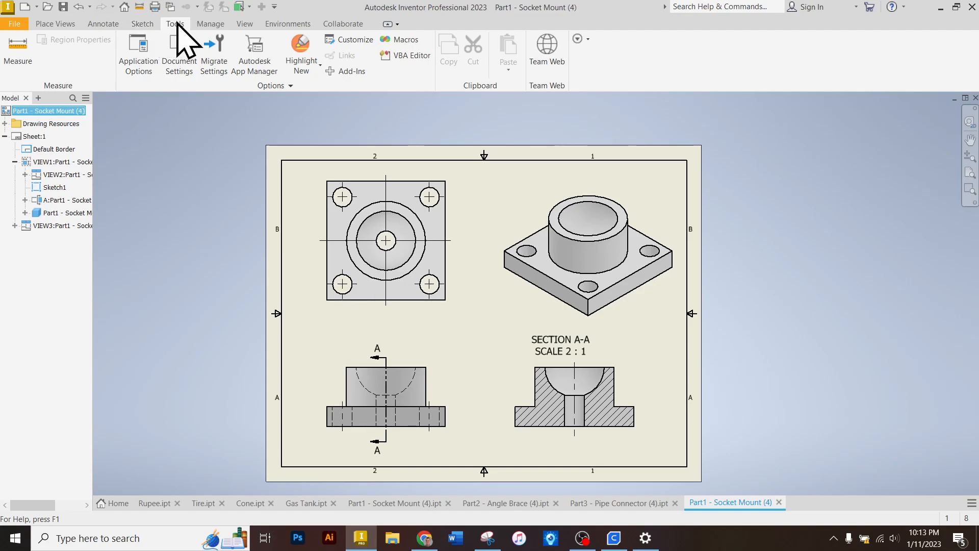
left_click(207, 24)
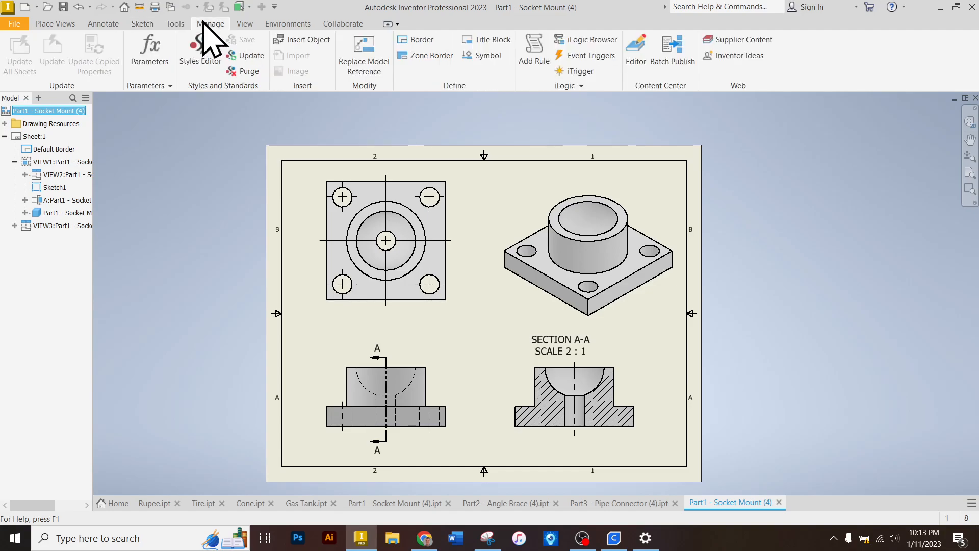
left_click(250, 24)
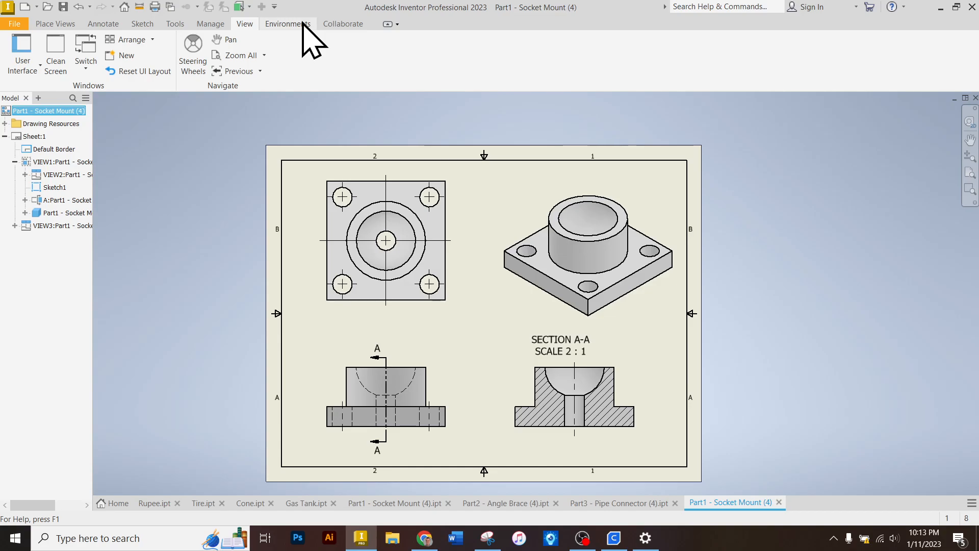
left_click(302, 24)
left_click(340, 24)
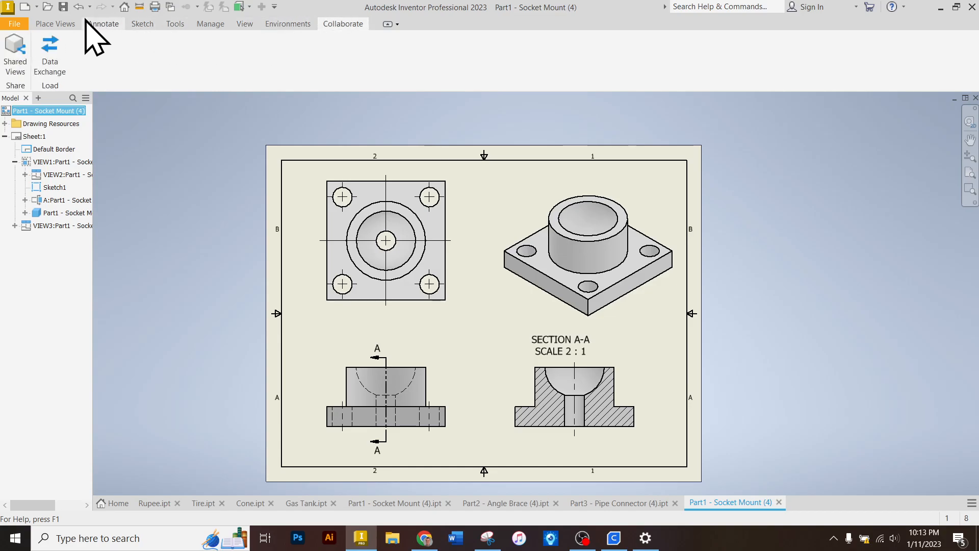
Add a second sheet to the drawing, check Sheet:1 and make Sheet:2 active again
left_click(64, 24)
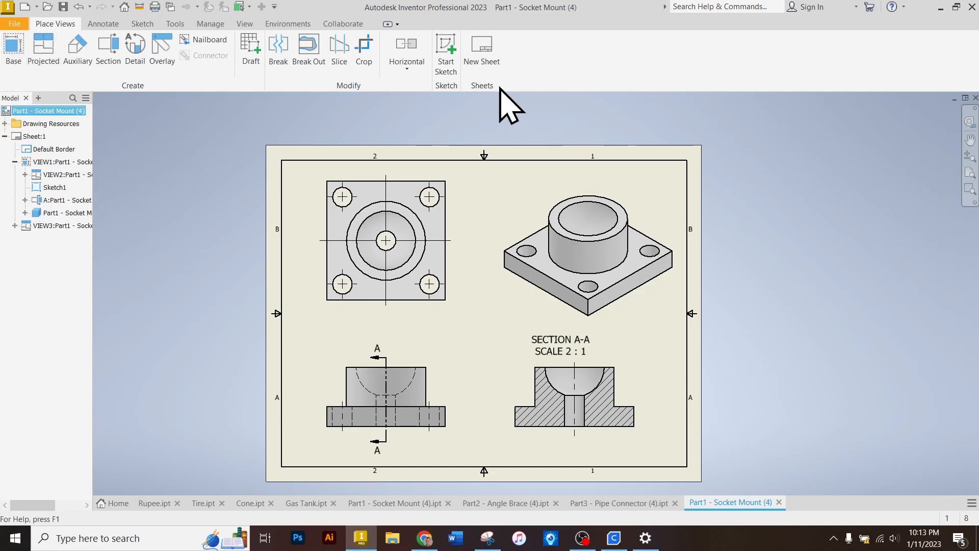
left_click(490, 63)
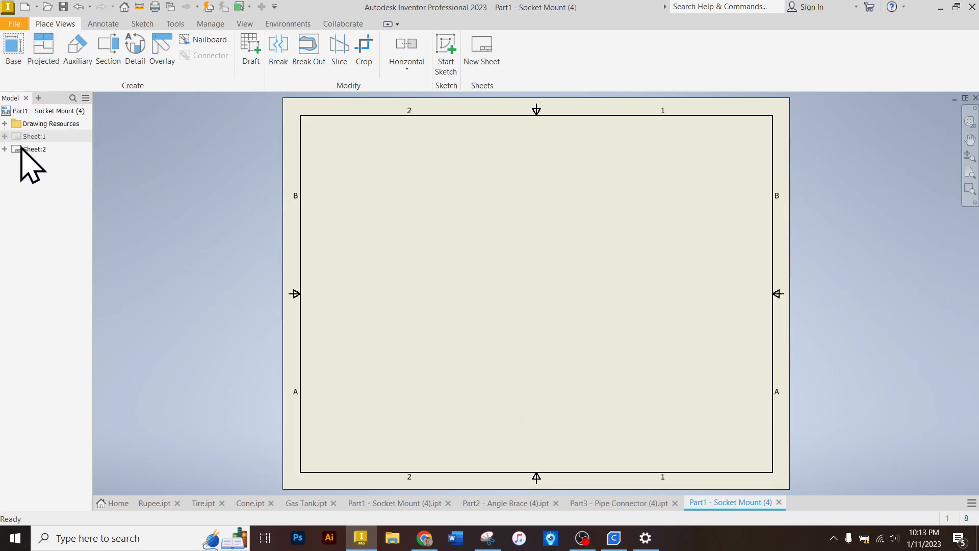
double_click(44, 137)
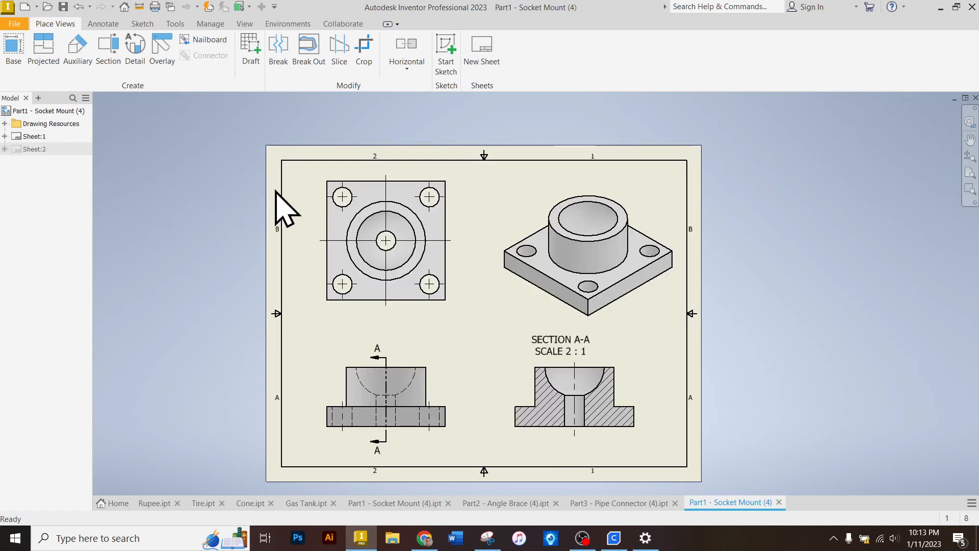
double_click(41, 149)
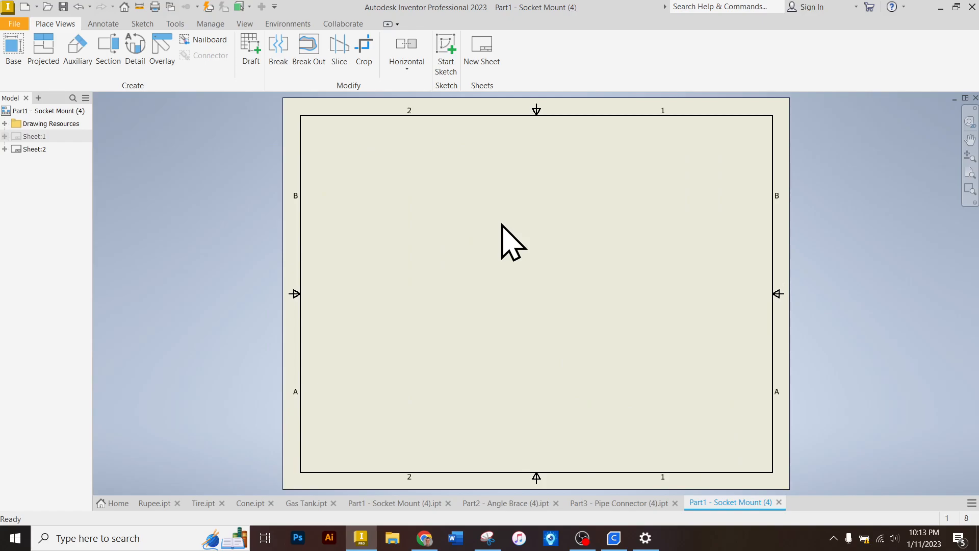
Place a front base view of Part2 - Angle Brace (4).ipt at 1:1 scale in the lower-left area of Sheet:2
left_click(12, 51)
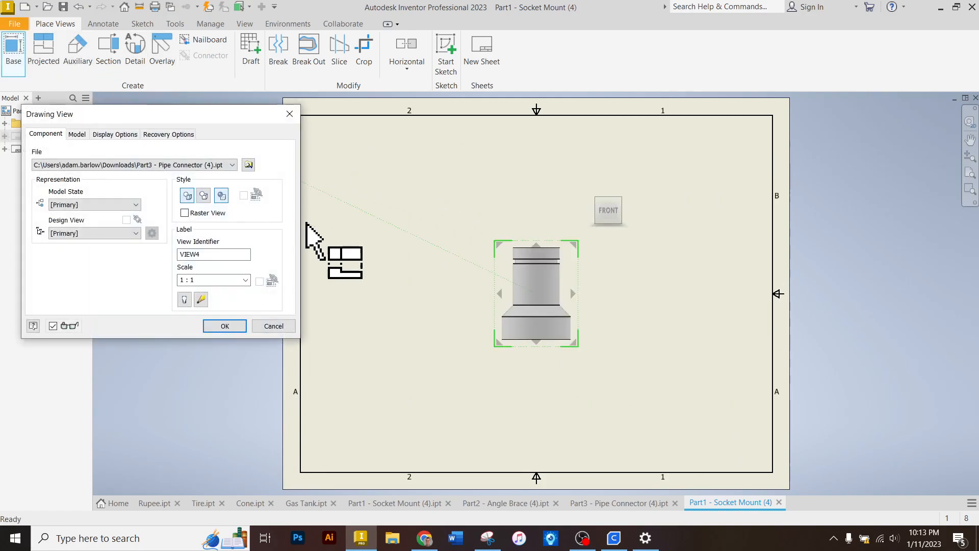
left_click(232, 164)
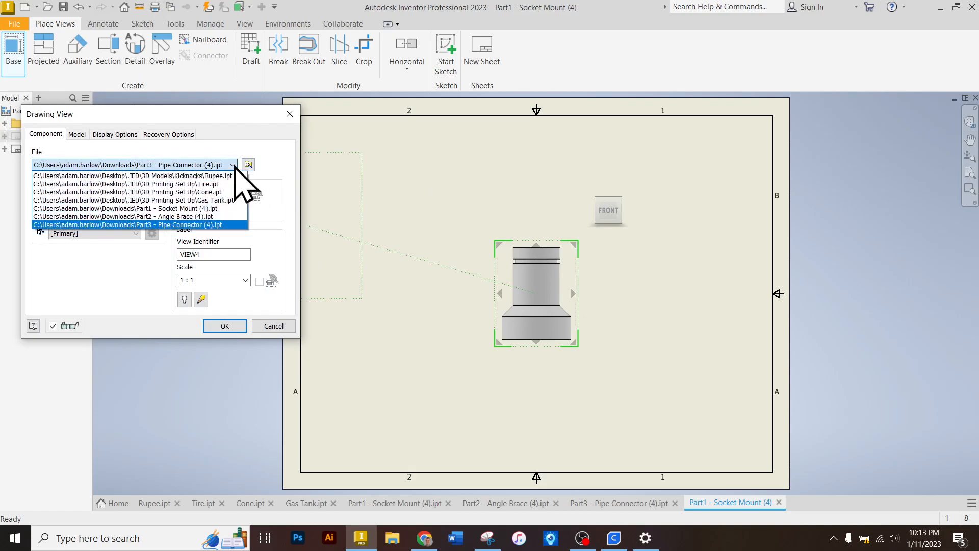
left_click(206, 216)
left_click_drag(546, 323, 413, 395)
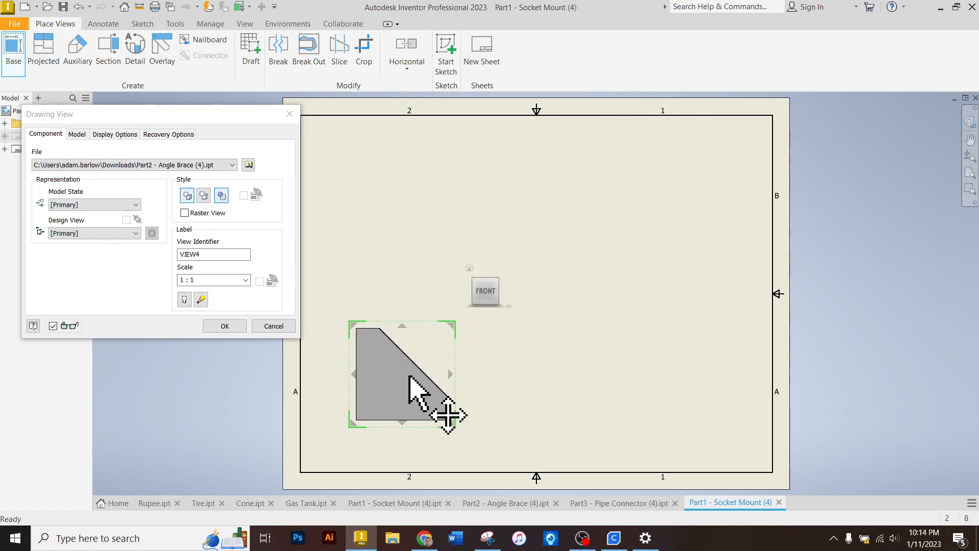
Project a top view, an isometric view and a right side view from the Angle Brace's front view
left_click(398, 197)
left_click(678, 204)
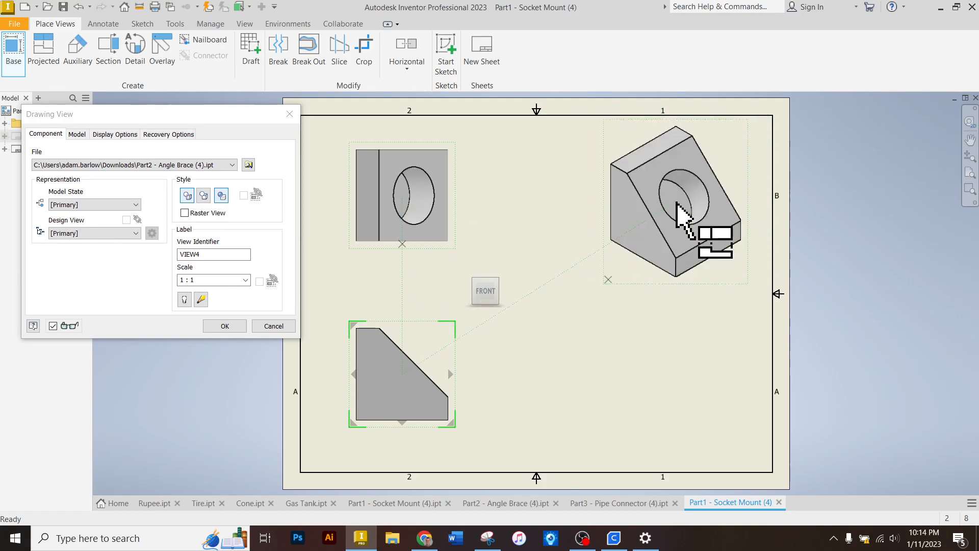
left_click(684, 403)
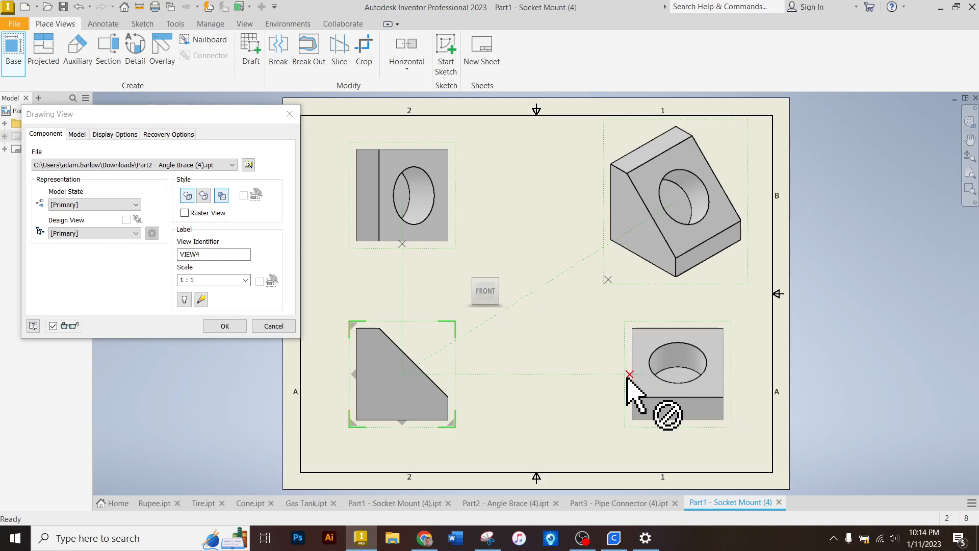
Check the Angle Brace reference drawing on the assignment page in Chrome and return to the Inventor drawing
left_click(425, 539)
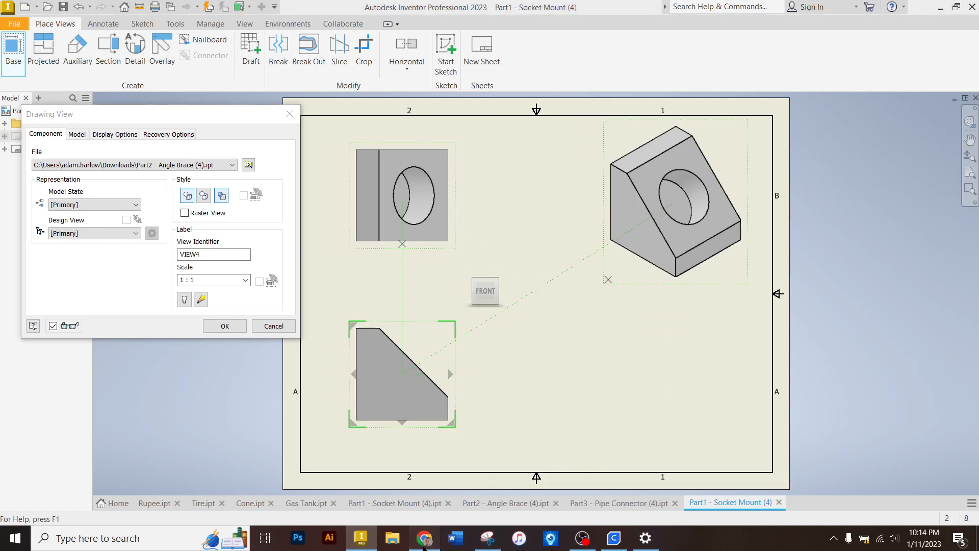
scroll(514, 390, "down", 3)
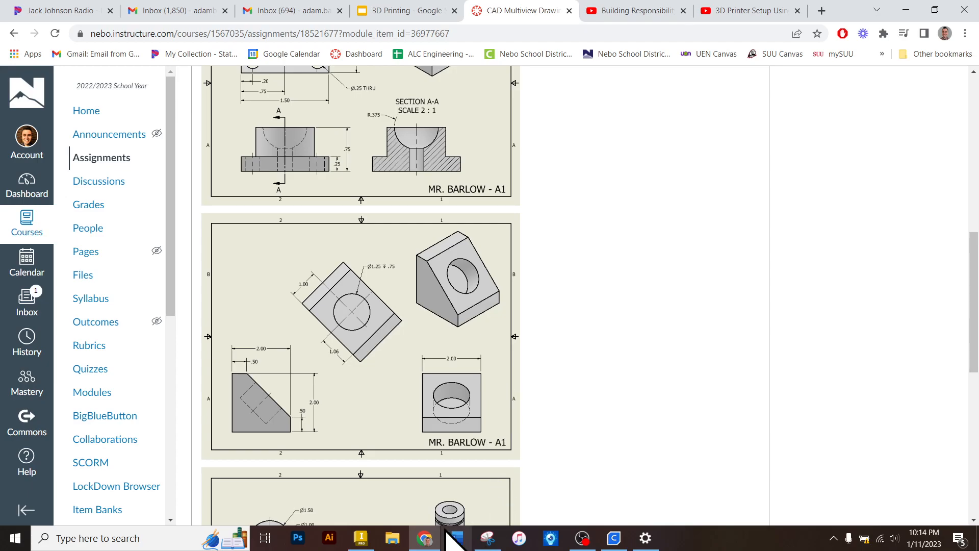
left_click(425, 538)
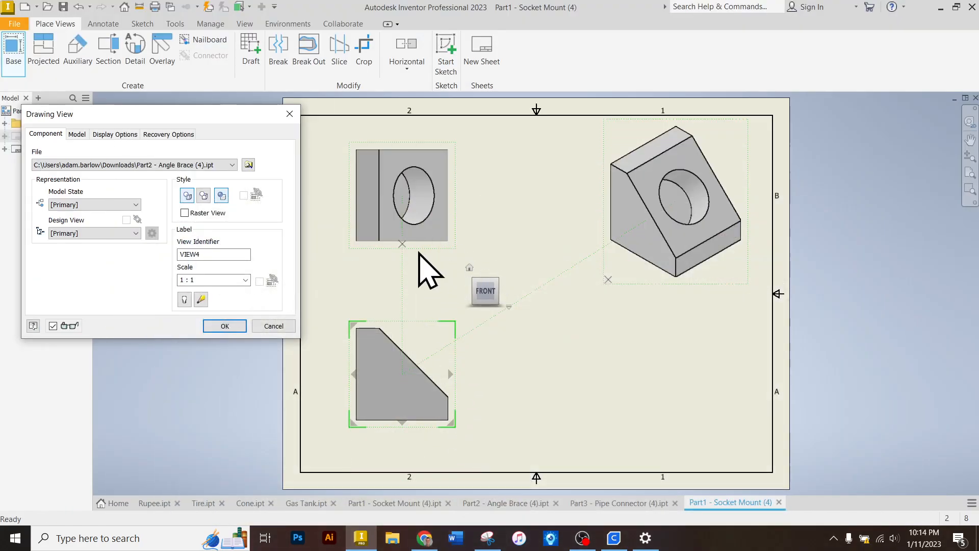
Remove the projected top view, place the right side view beside the front view again and finish the view placement
left_click(402, 244)
left_click(667, 404)
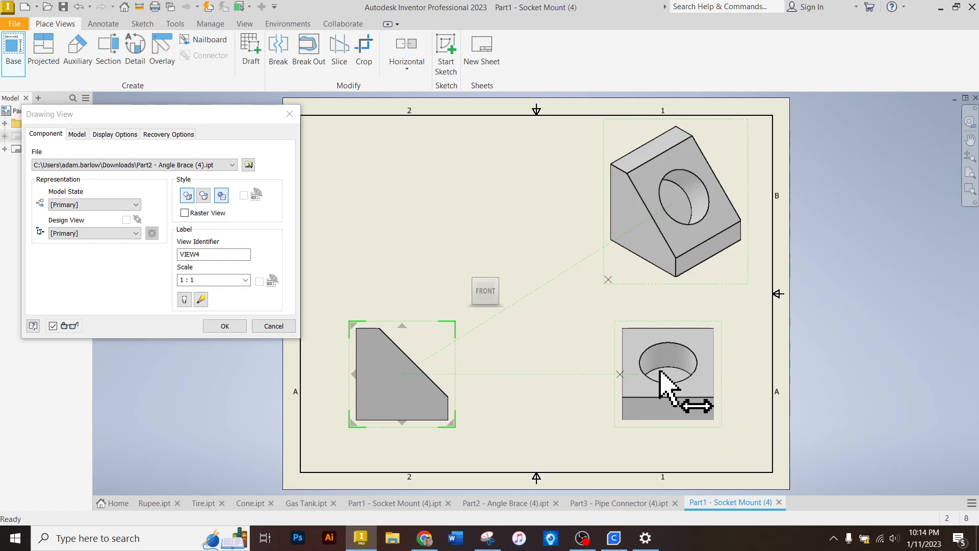
left_click(225, 327)
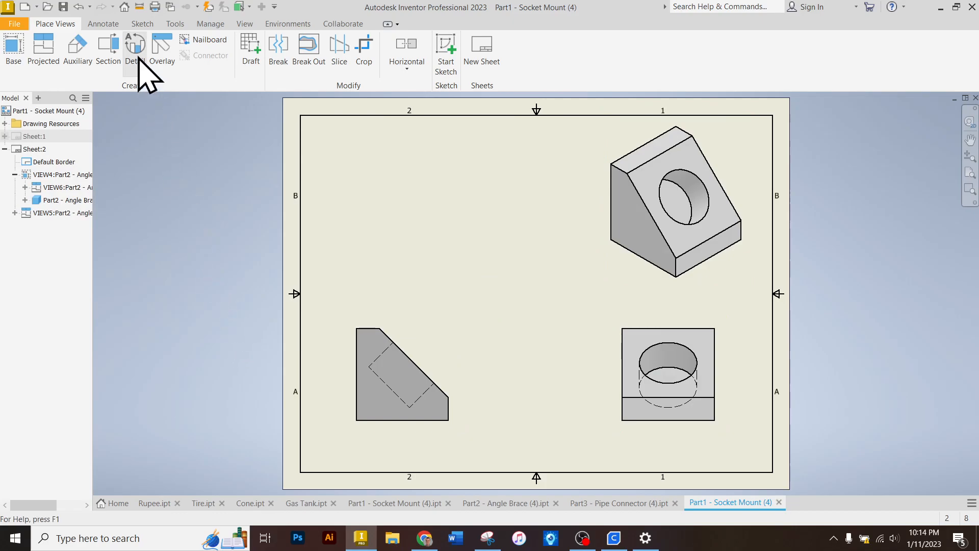
Create an auxiliary view of the Angle Brace projected from the front view's slanted edge, placed up and to the right of it
left_click(75, 50)
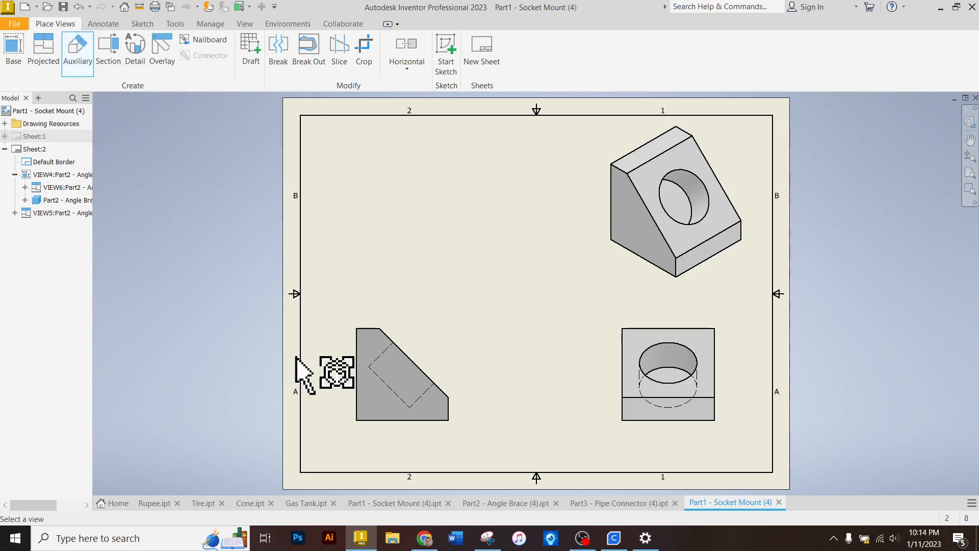
left_click(417, 373)
left_click(410, 359)
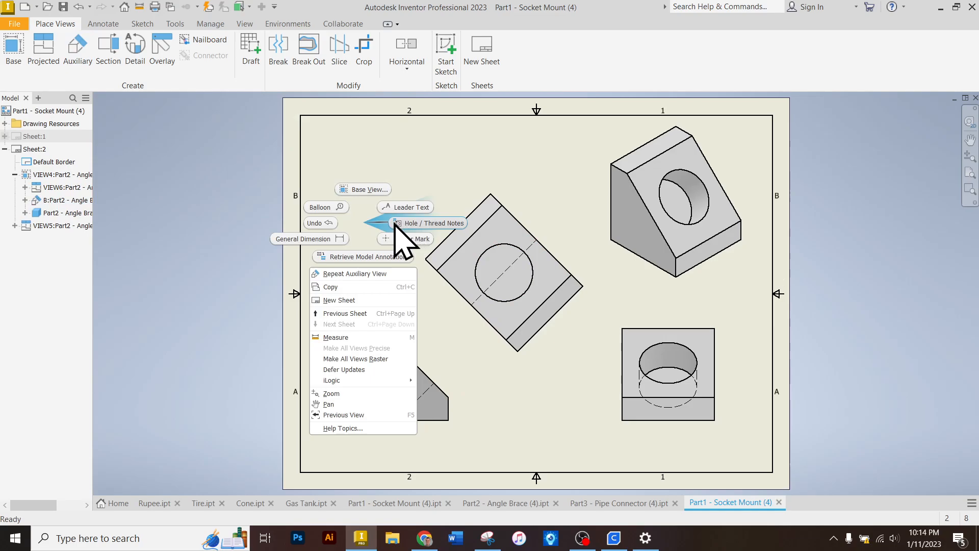
left_click(367, 236)
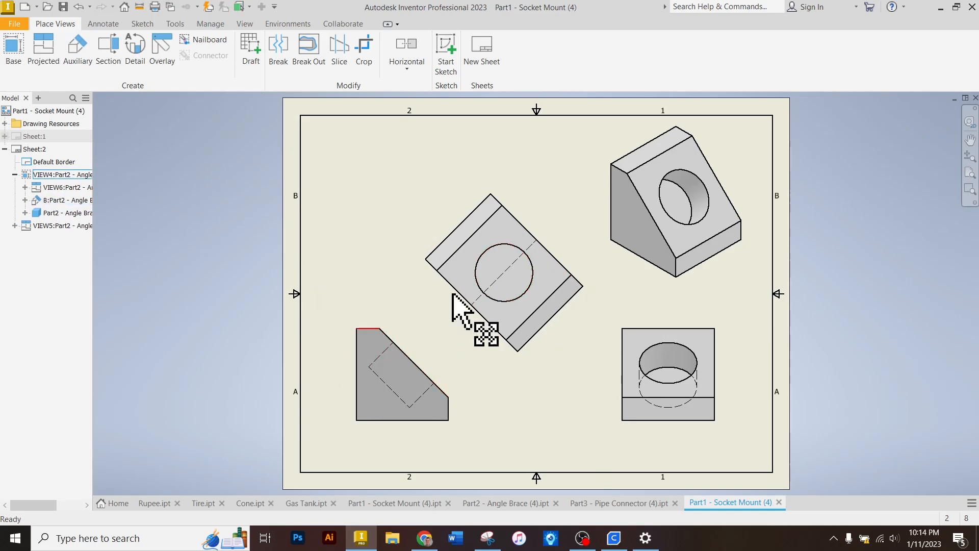
Add center marks to the hole in the auxiliary and right side views and a centerline bisector between its hidden lines in the front view
left_click(97, 23)
left_click(513, 55)
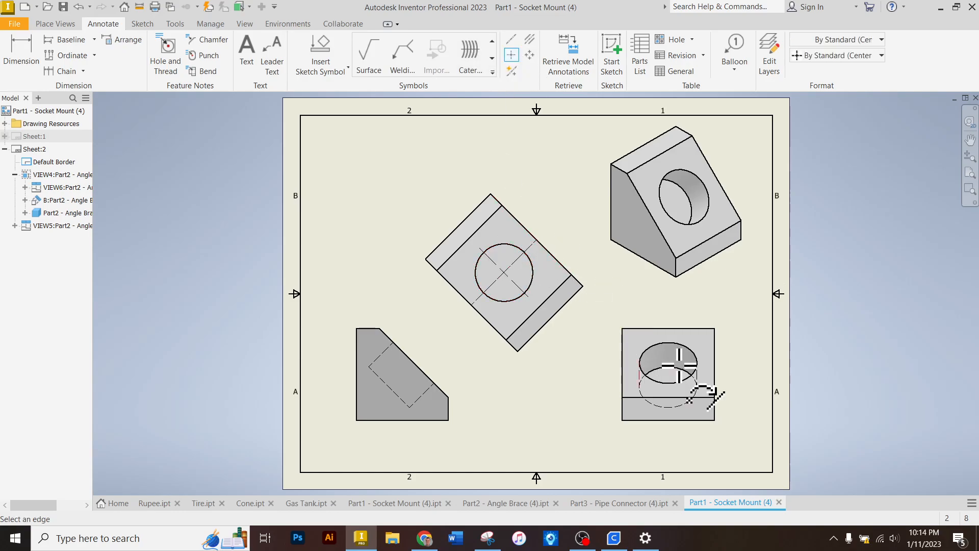
left_click(693, 349)
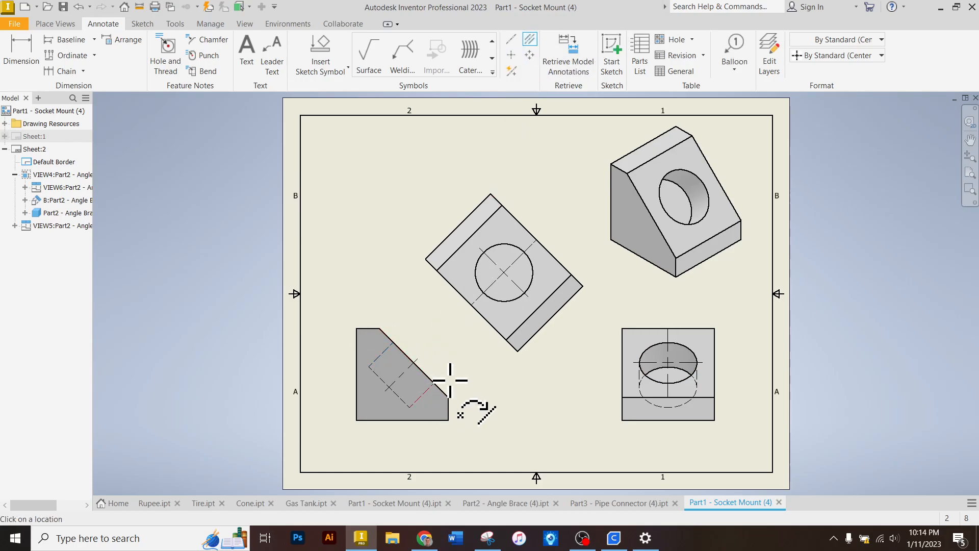
right_click(496, 377)
key("Escape")
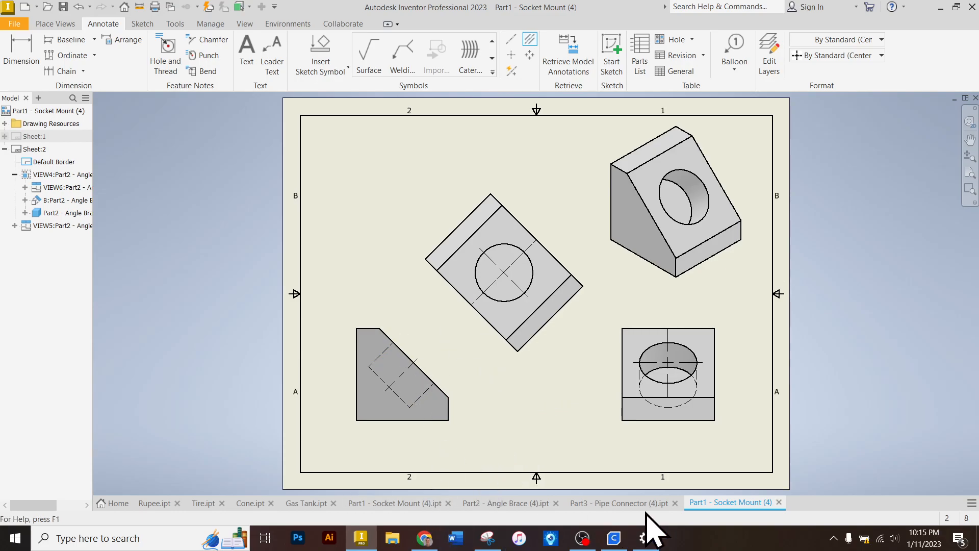
Compare the Angle Brace sheet with its reference drawing in Chrome and return to Inventor
left_click(425, 538)
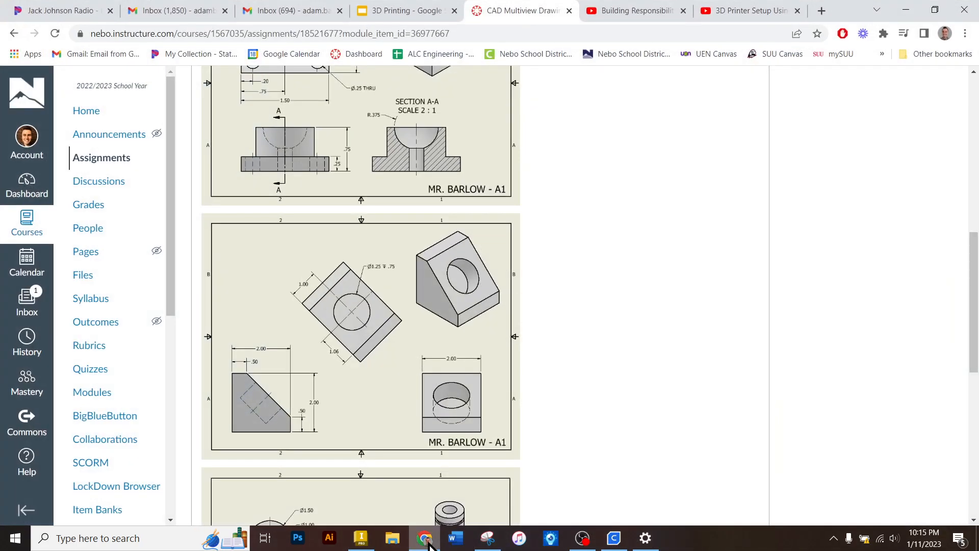
left_click(429, 544)
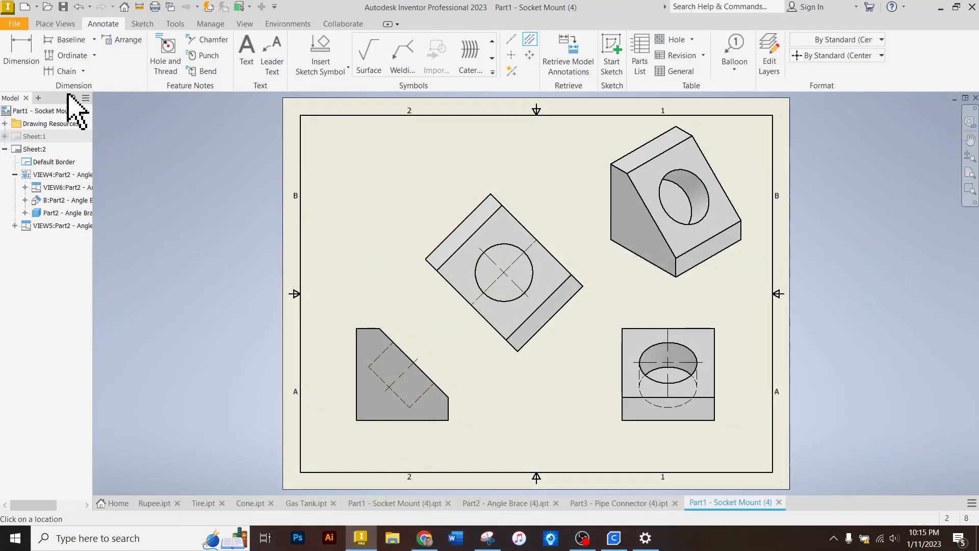
Add a new sheet and position a 1:1 front view of the Pipe Connector in the sheet's lower left area
left_click(61, 24)
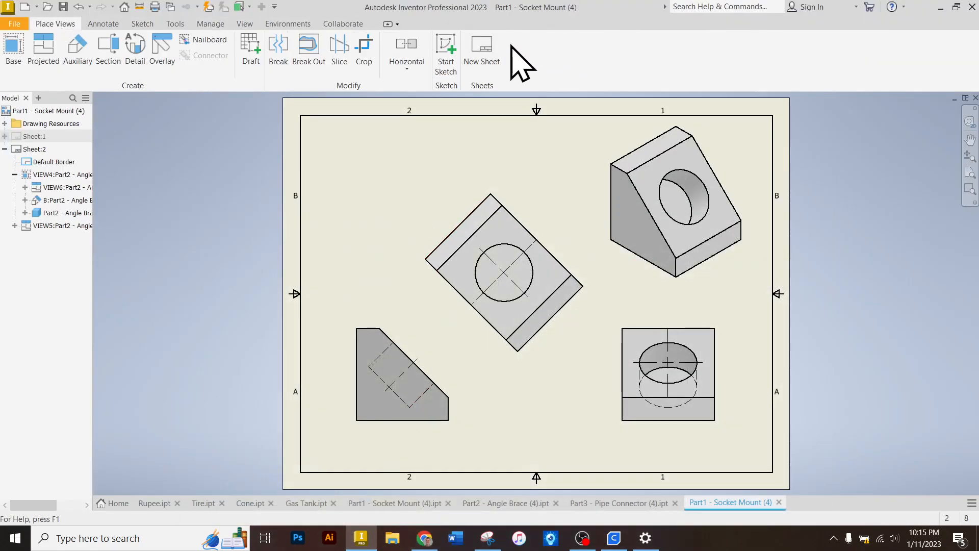
left_click(482, 49)
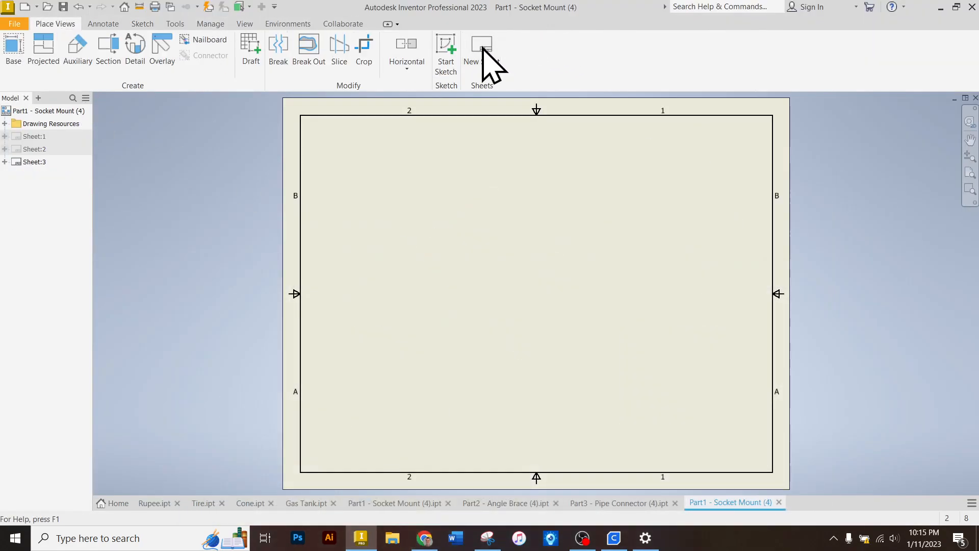
left_click(15, 48)
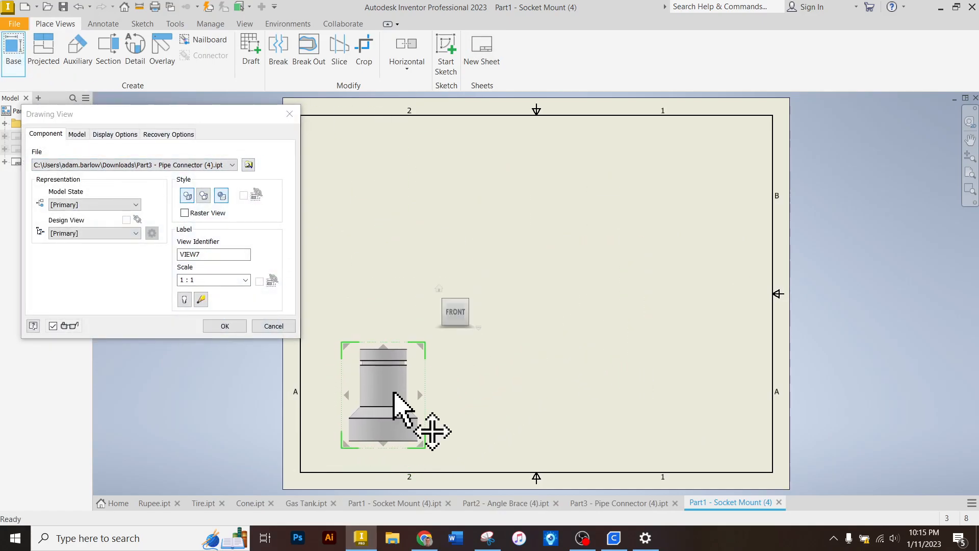
left_click(394, 393)
Project a top view above the front view and an isometric view in the upper right corner, leaving out the right side view
left_click(383, 185)
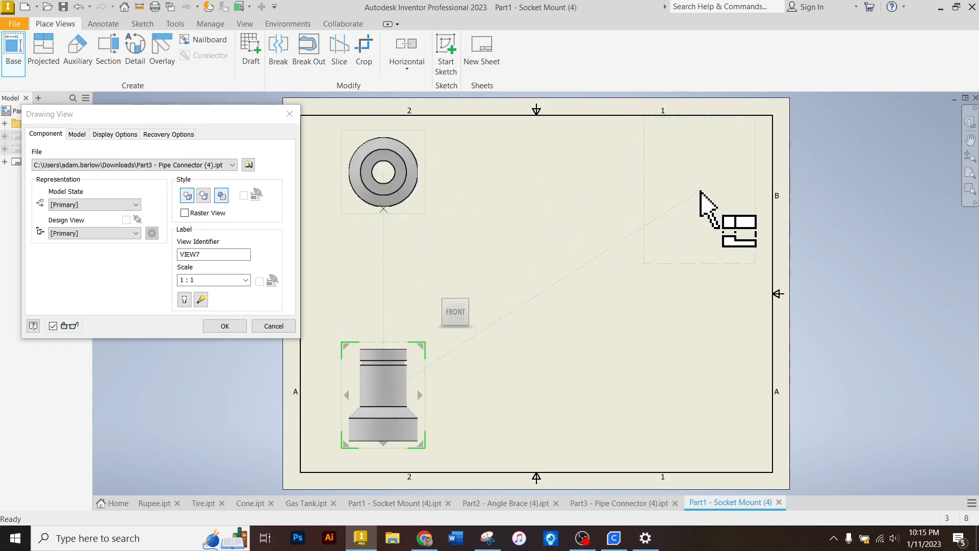
left_click(700, 193)
left_click(711, 415)
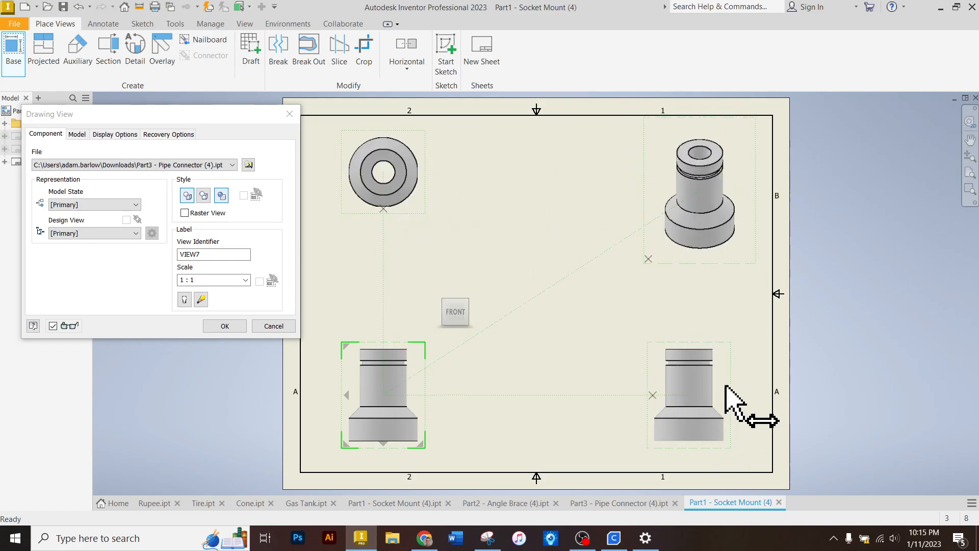
left_click(654, 395)
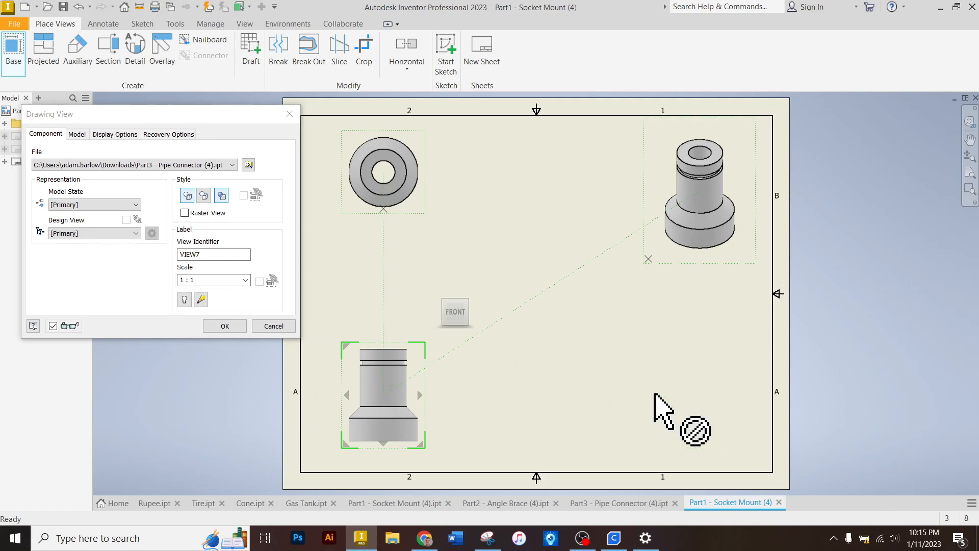
left_click(224, 326)
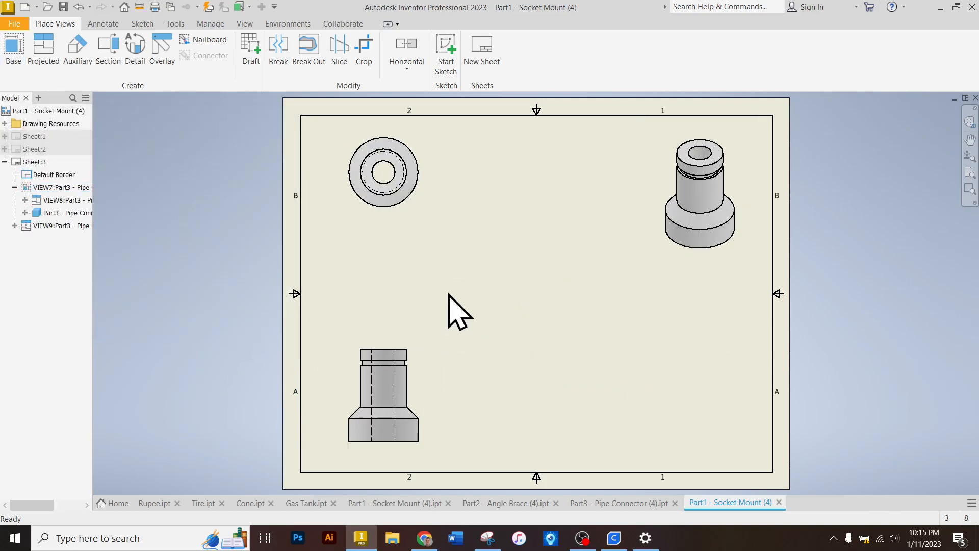
Check the Pipe Connector reference drawing in Chrome for its detail views and return to Inventor
left_click(428, 539)
scroll(423, 328, "down", 1)
scroll(422, 329, "up", 1)
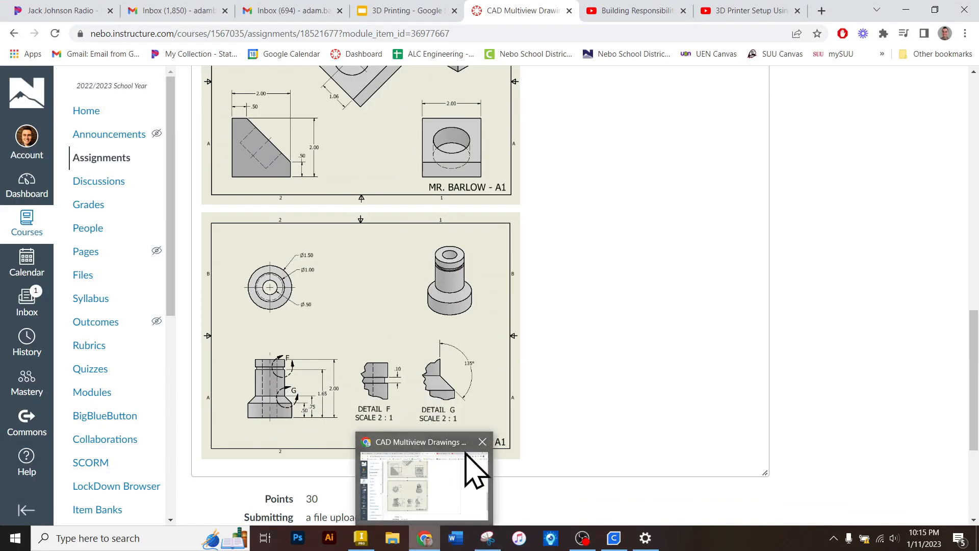
left_click(431, 533)
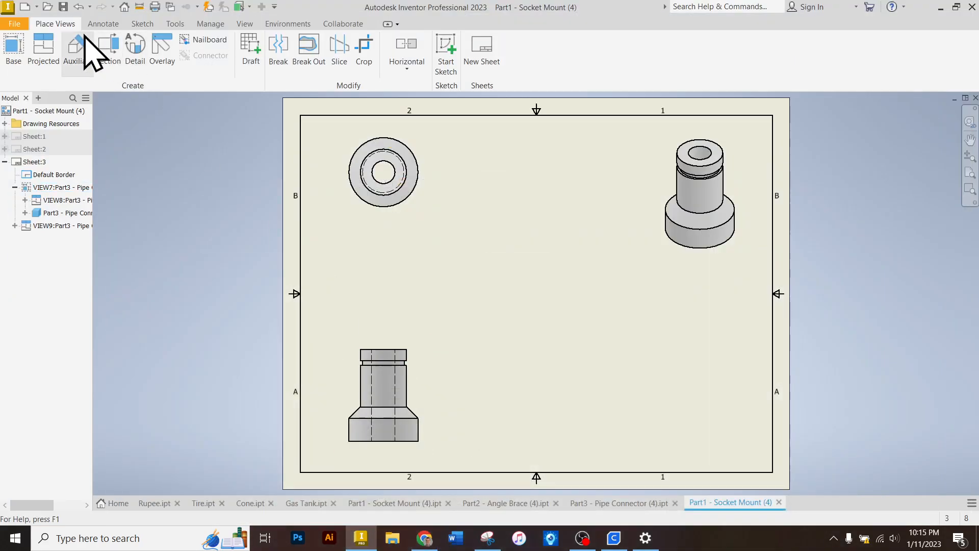
Create a full section view through the vertical center of the Pipe Connector's front view, placed beside it at 1:1 scale
left_click(108, 51)
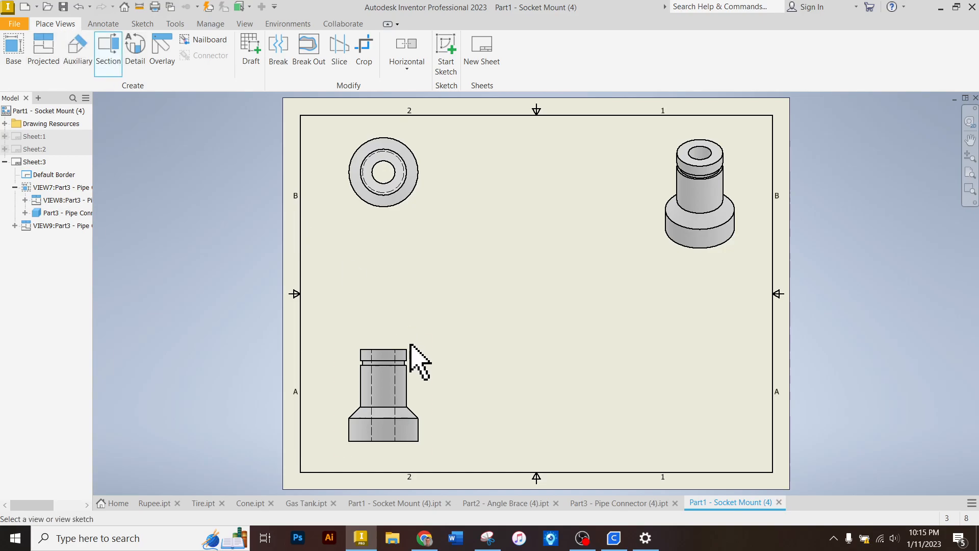
left_click(414, 362)
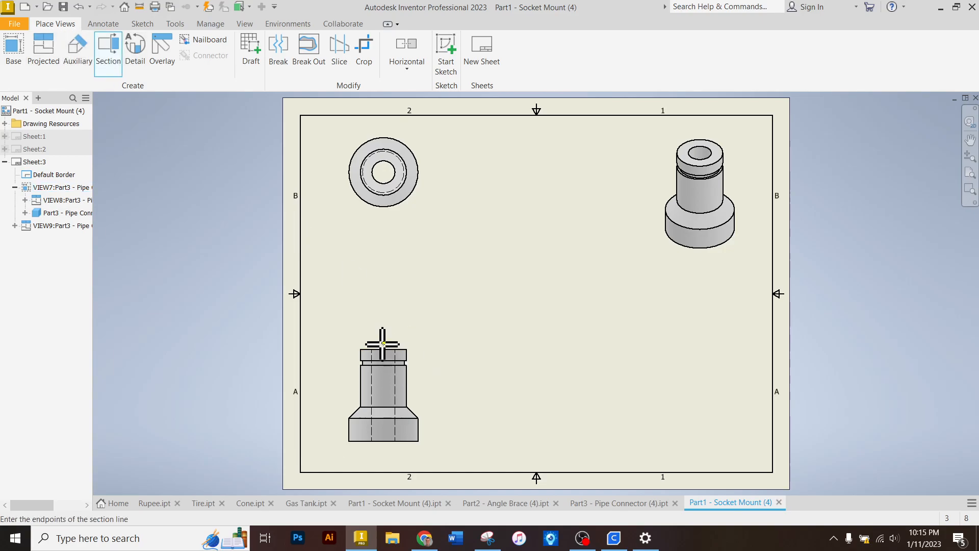
left_click(380, 459)
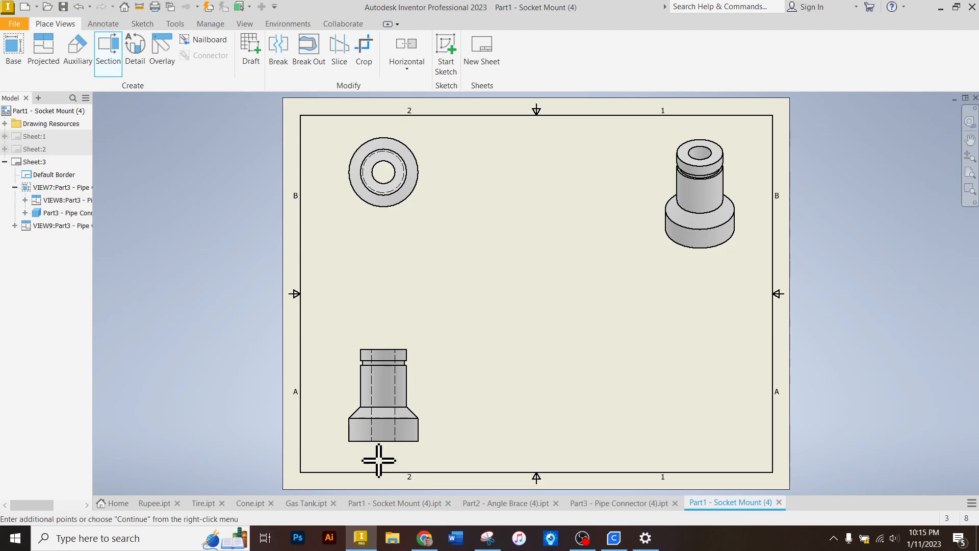
right_click(520, 400)
left_click(524, 402)
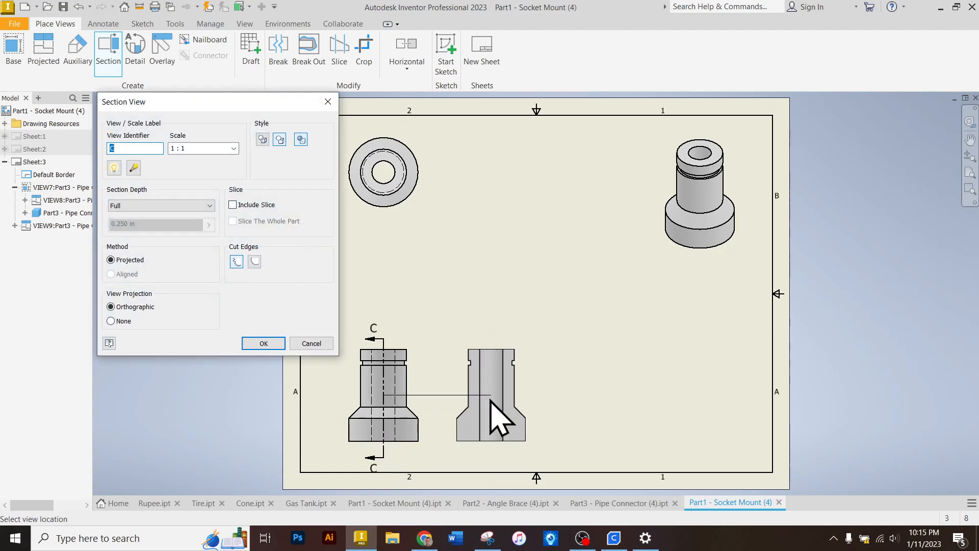
left_click(520, 403)
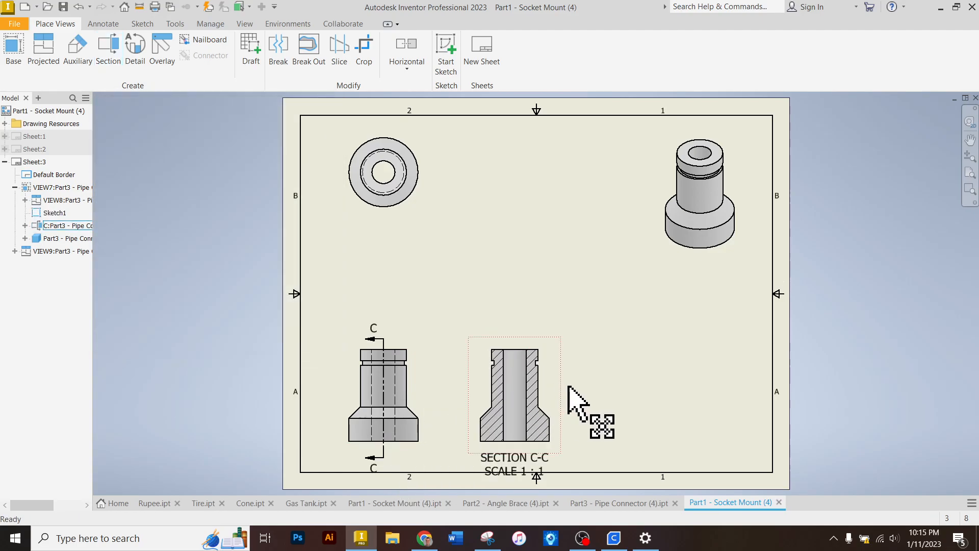
right_click(601, 386)
left_click(602, 386)
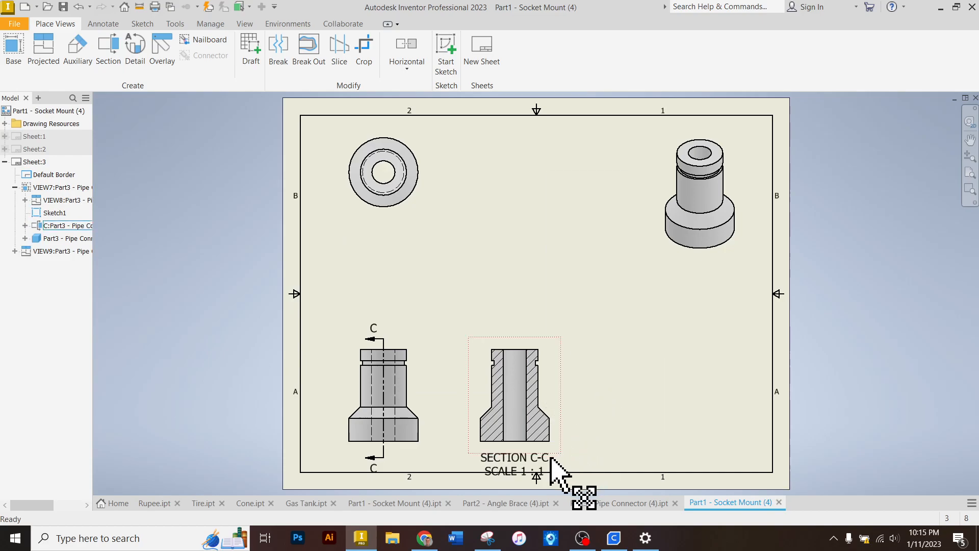
Move the section label above the section view and shift the front view slightly upward
left_click_drag(518, 462, 551, 344)
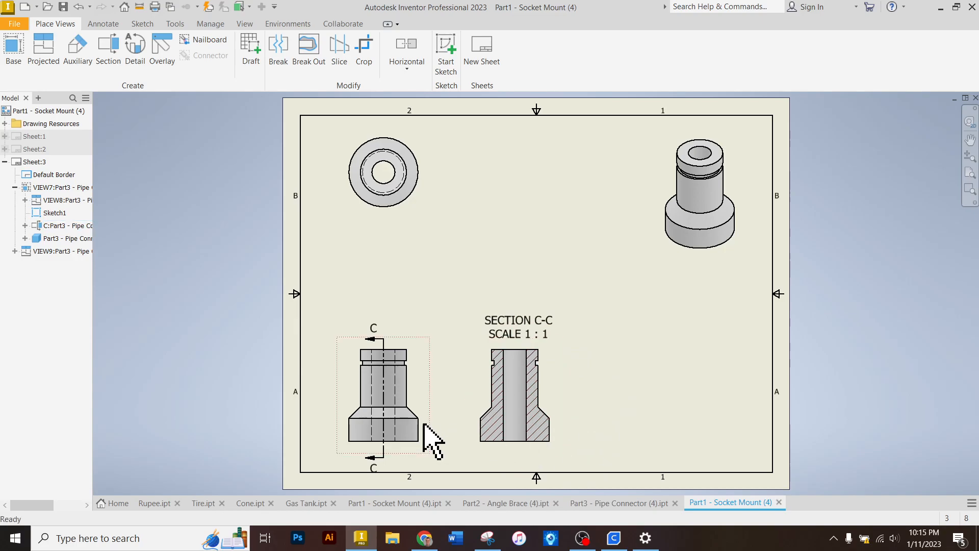
left_click(429, 398)
left_click_drag(427, 395, 442, 380)
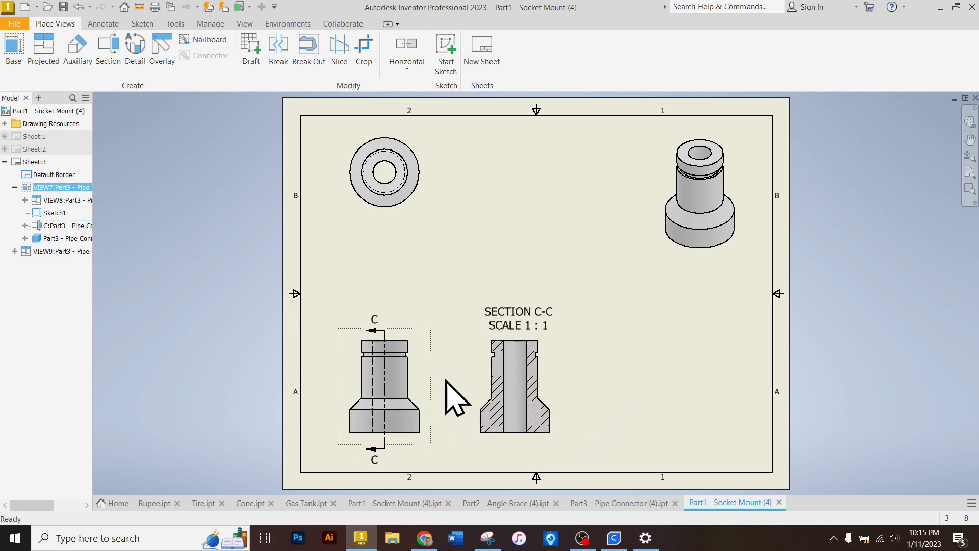
scroll(616, 375, "up", 3)
scroll(636, 382, "down", 2)
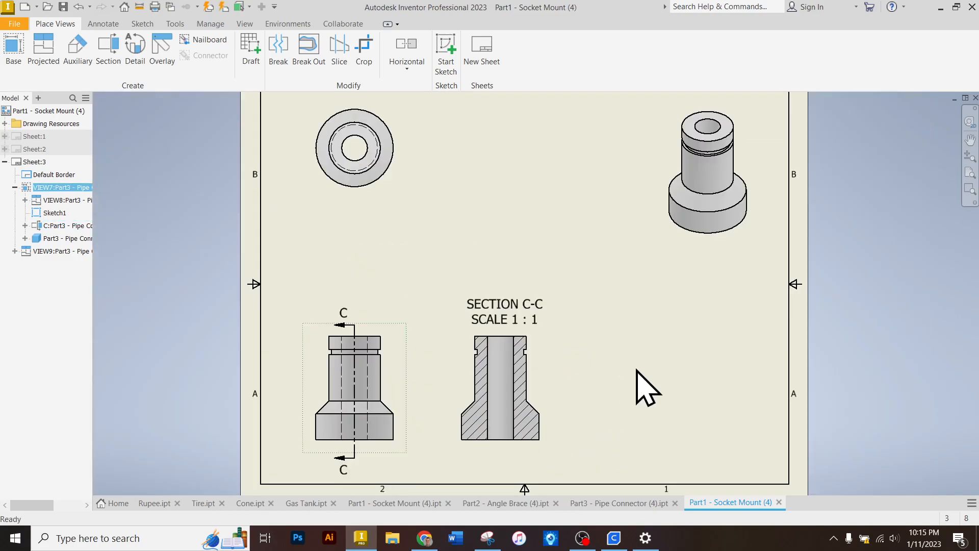
left_click(137, 51)
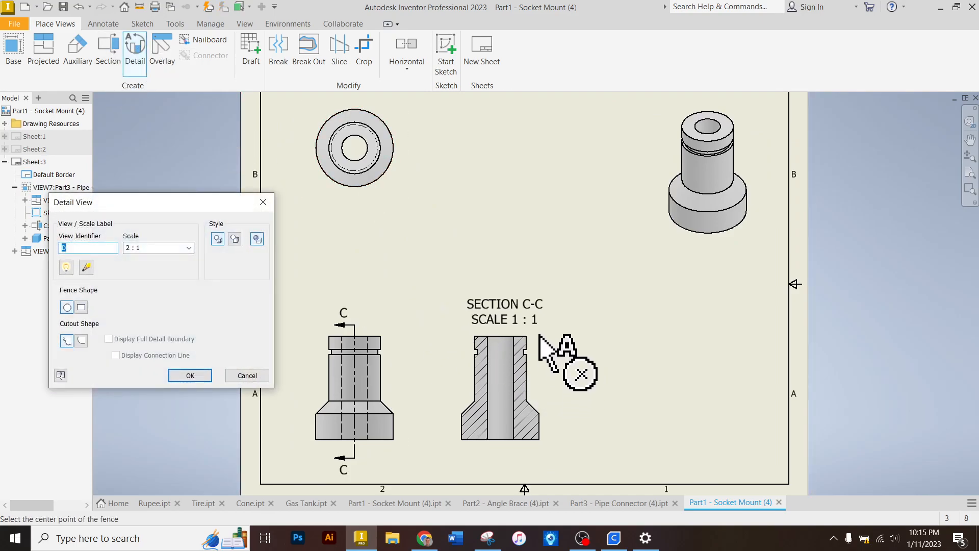
scroll(537, 349, "up", 3)
scroll(537, 348, "up", 3)
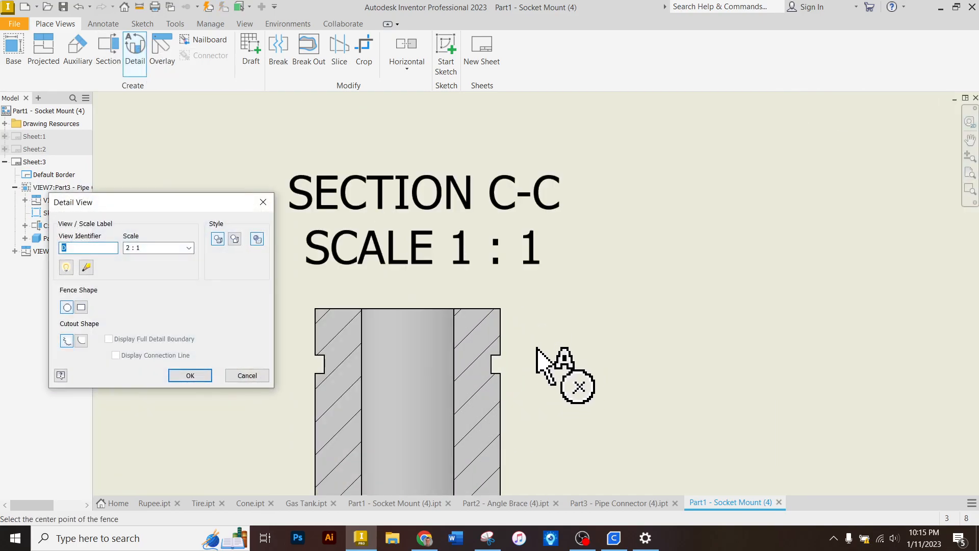
left_click(486, 361)
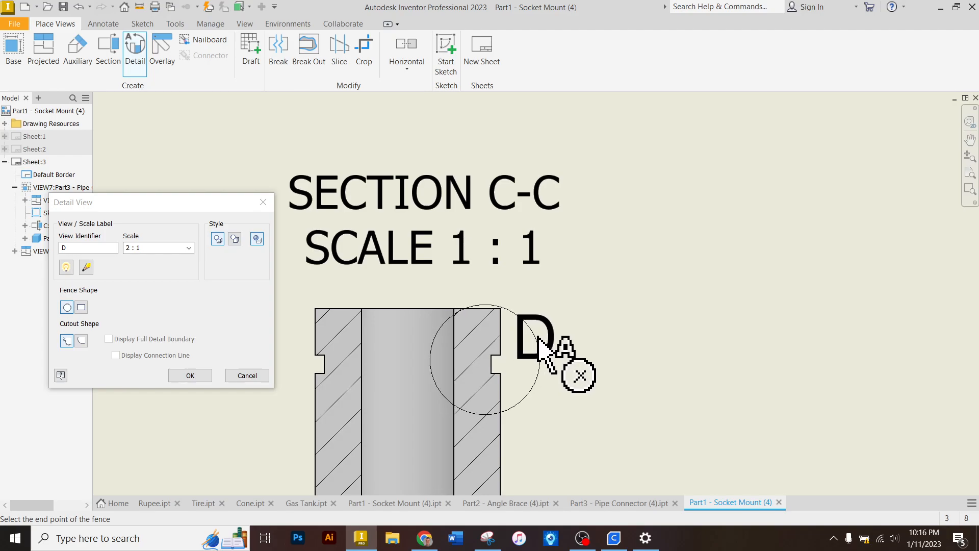
left_click(537, 336)
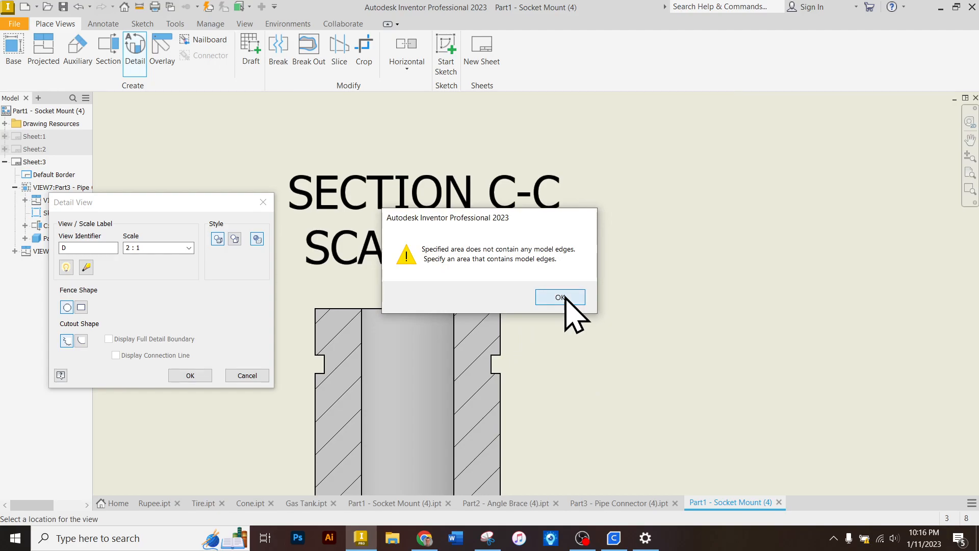
left_click(560, 298)
left_click(482, 364)
left_click(528, 358)
left_click(560, 298)
left_click(248, 376)
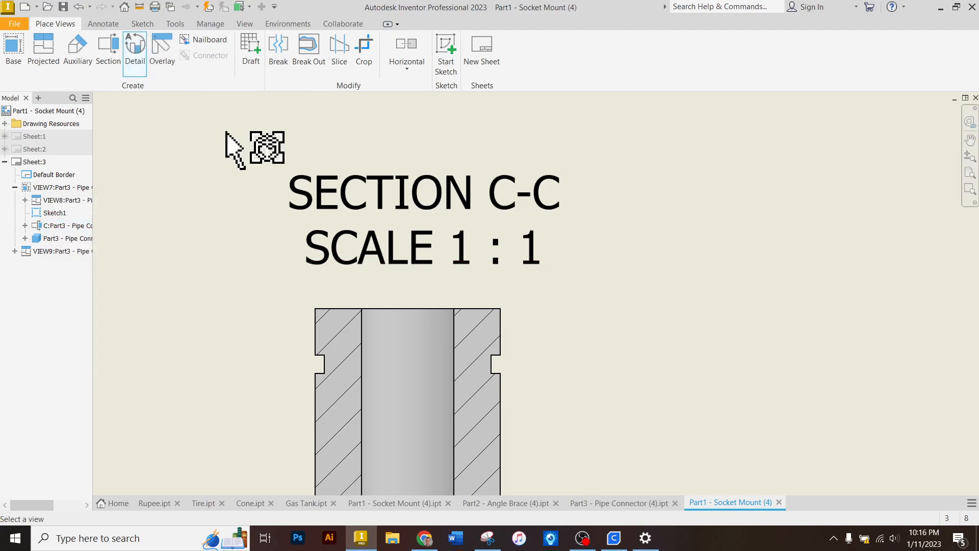
Create a 4:1 detail view of the outer groove in Section C-C, placed above the section, and move its label above the detail
left_click(499, 373)
left_click(491, 360)
left_click(525, 350)
scroll(472, 420, "down", 2)
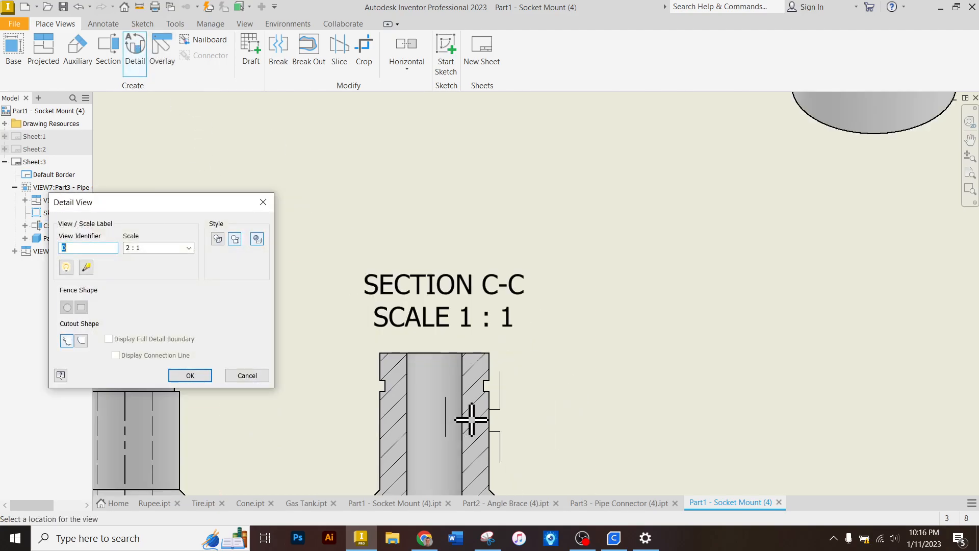
scroll(472, 420, "down", 3)
left_click(189, 248)
left_click(153, 287)
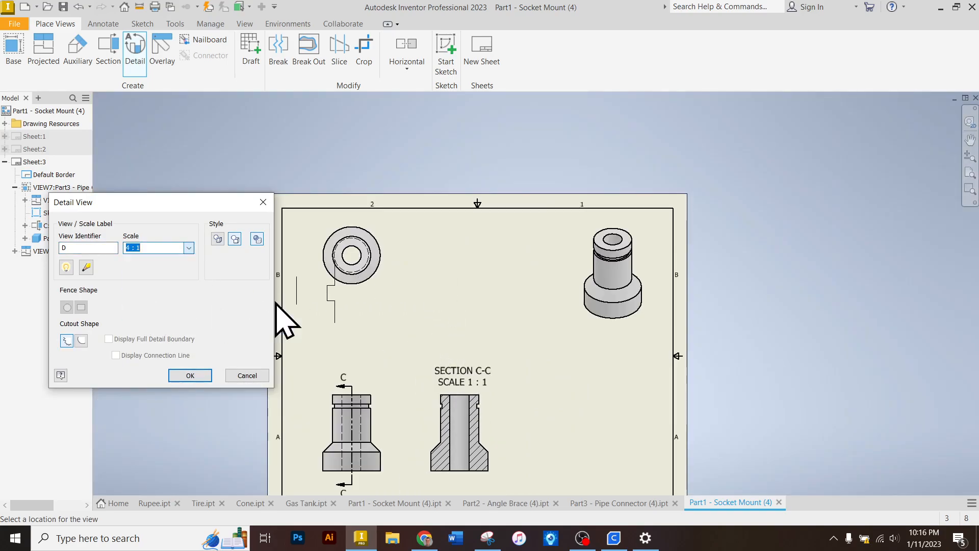
left_click(459, 299)
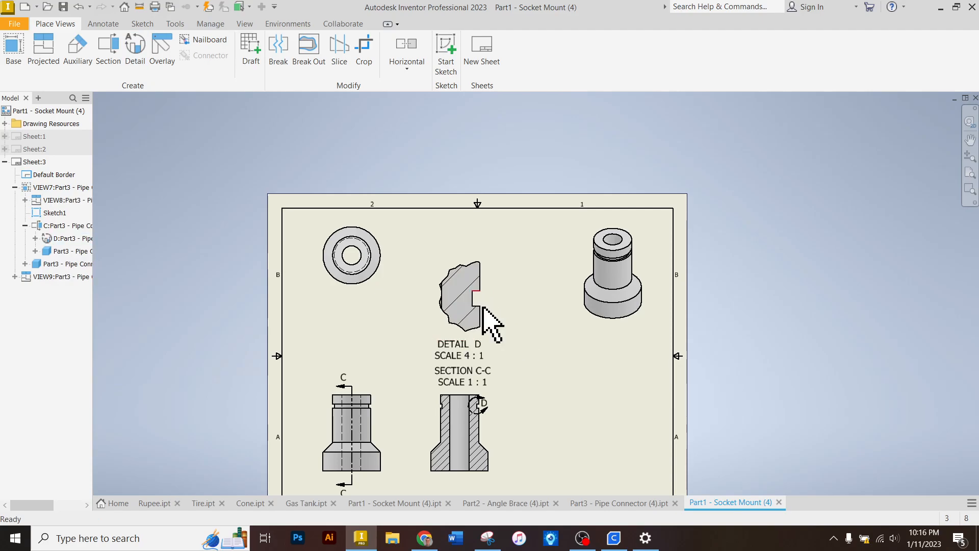
left_click_drag(457, 354, 493, 260)
Reposition the circular boundary of Detail D slightly lower around the groove in Section C-C
scroll(475, 313, "down", 3)
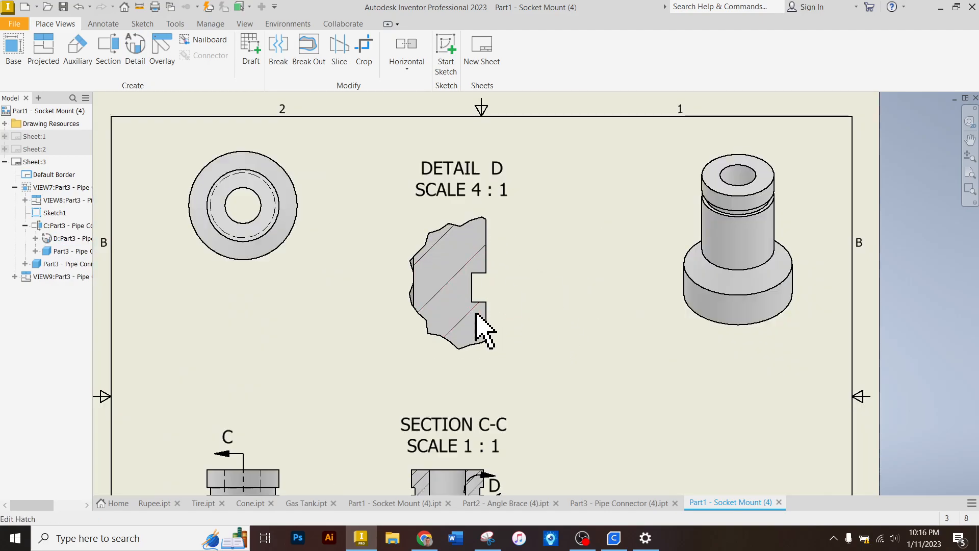
scroll(475, 313, "up", 3)
scroll(481, 461, "down", 3)
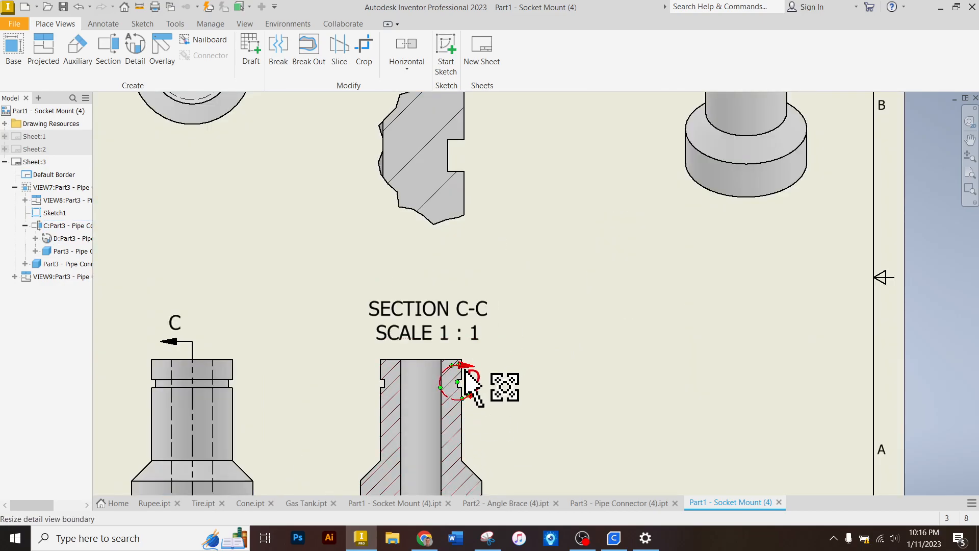
scroll(470, 386, "up", 3)
scroll(456, 299, "down", 3)
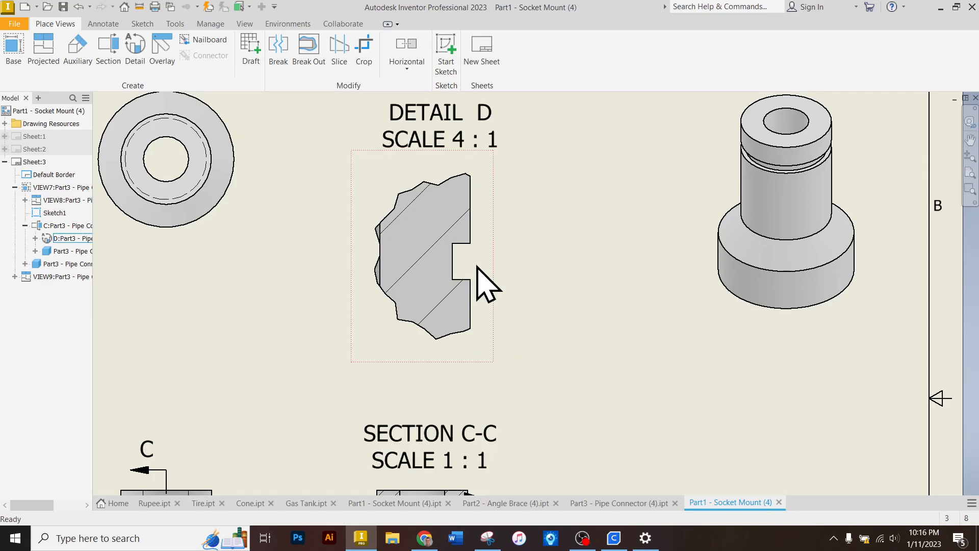
scroll(477, 267, "up", 4)
scroll(450, 439, "down", 4)
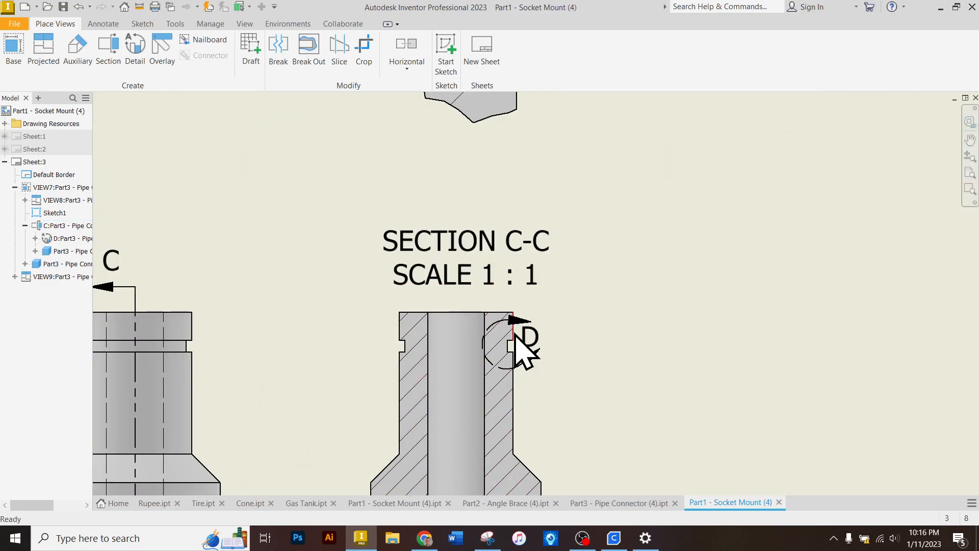
left_click(510, 355)
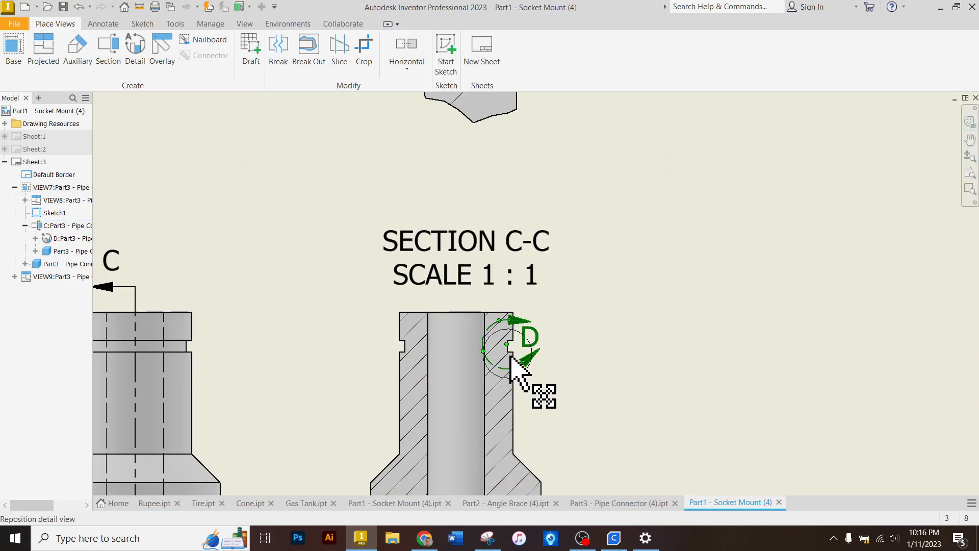
Shrink the Detail D boundary so it encloses the groove more tightly
scroll(536, 342, "up", 4)
scroll(521, 367, "down", 3)
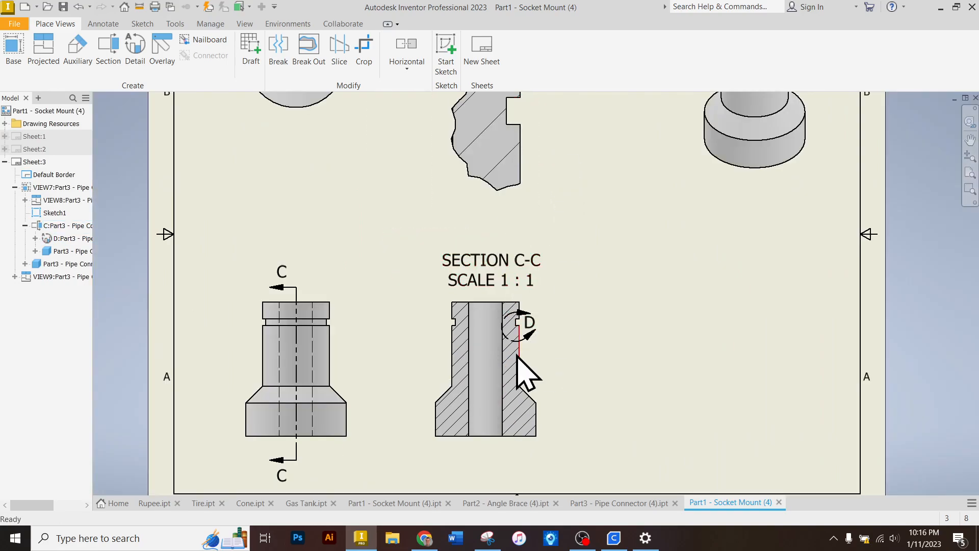
scroll(518, 354, "down", 2)
left_click(522, 330)
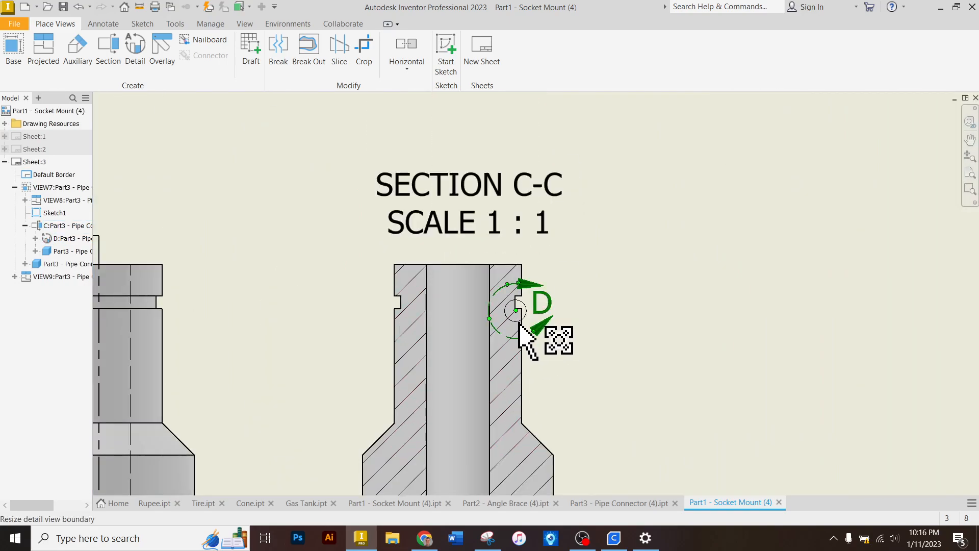
left_click_drag(523, 331, 518, 302)
scroll(571, 352, "up", 3)
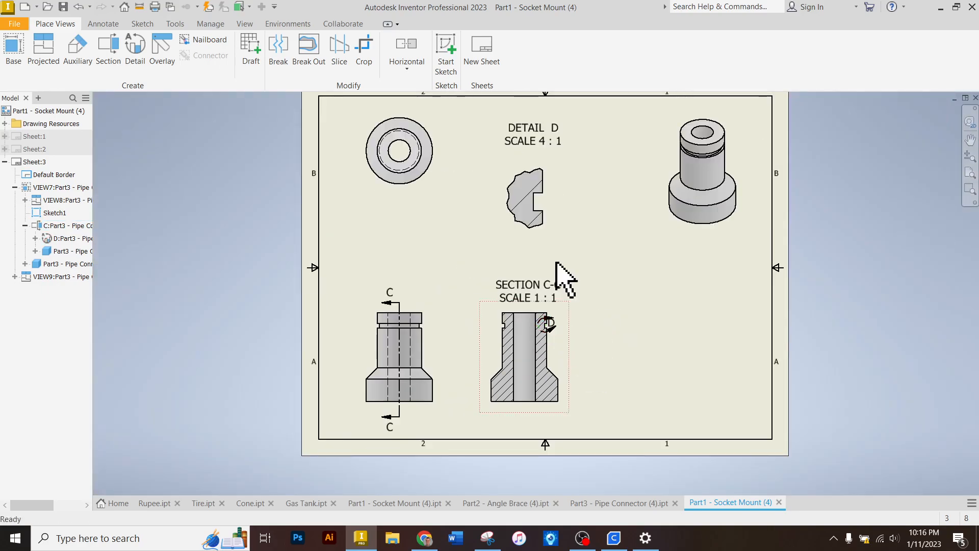
Create a 4:1 detail view of the sloped shoulder in Section C-C and place it beside the section
scroll(562, 214, "down", 2)
scroll(561, 245, "up", 3)
scroll(575, 400, "down", 4)
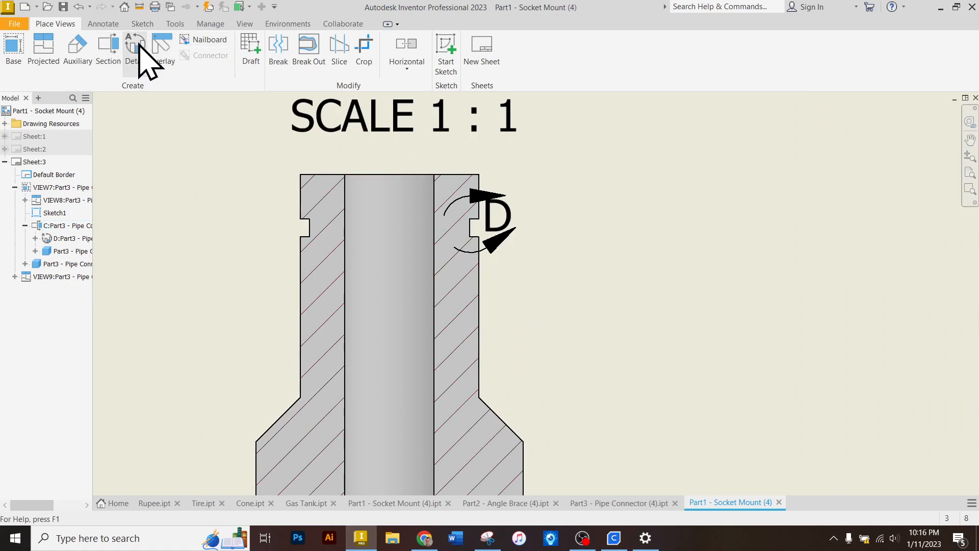
left_click(145, 60)
scroll(265, 285, "up", 3)
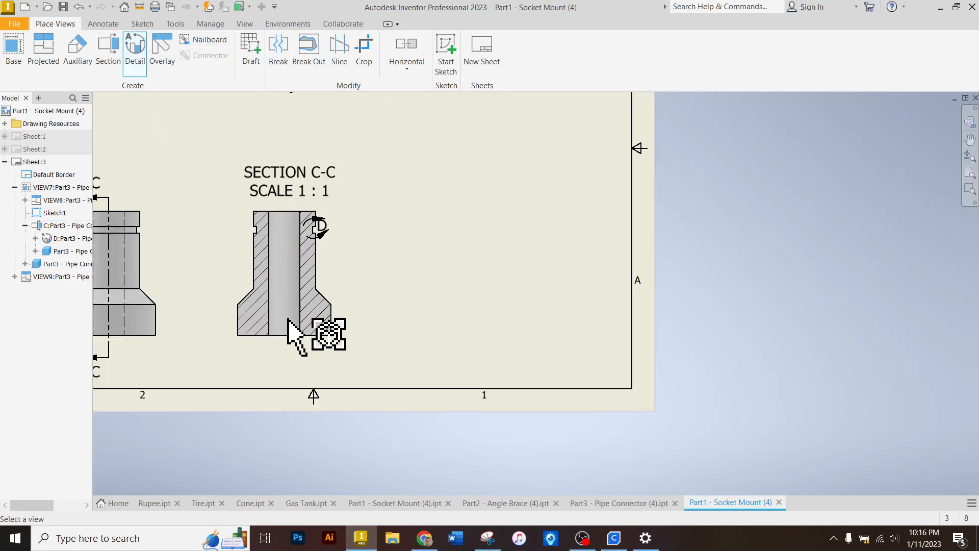
scroll(326, 321, "down", 3)
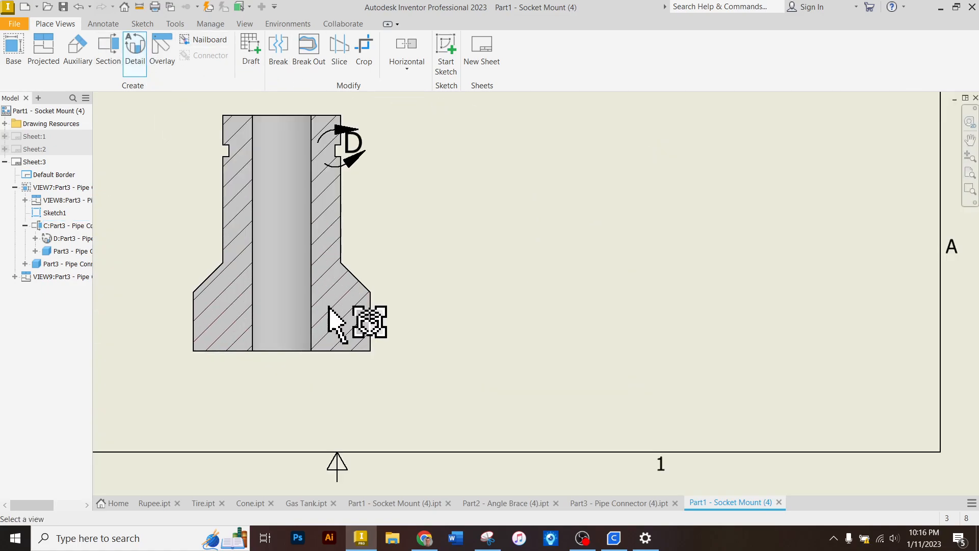
left_click(351, 274)
left_click(350, 269)
left_click(398, 298)
scroll(343, 319, "down", 3)
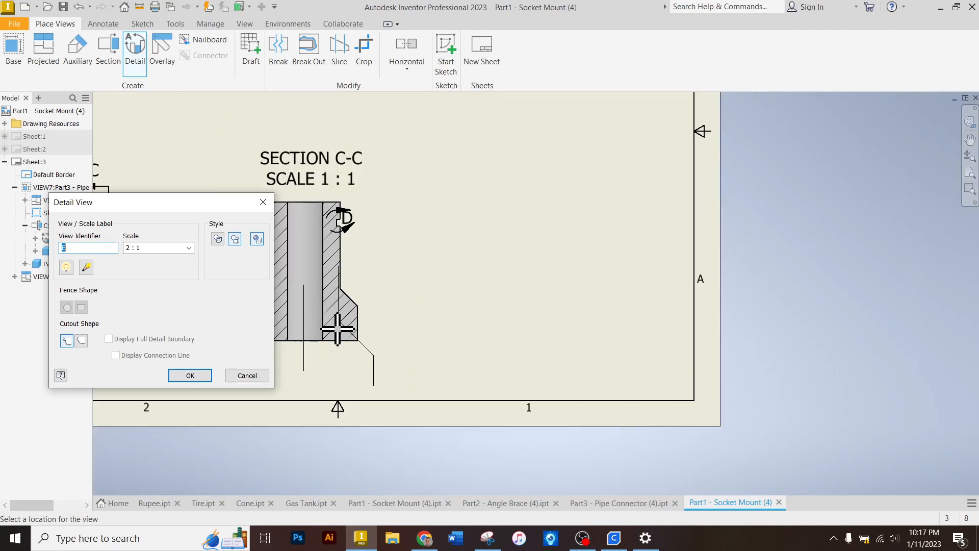
left_click(189, 248)
left_click(158, 282)
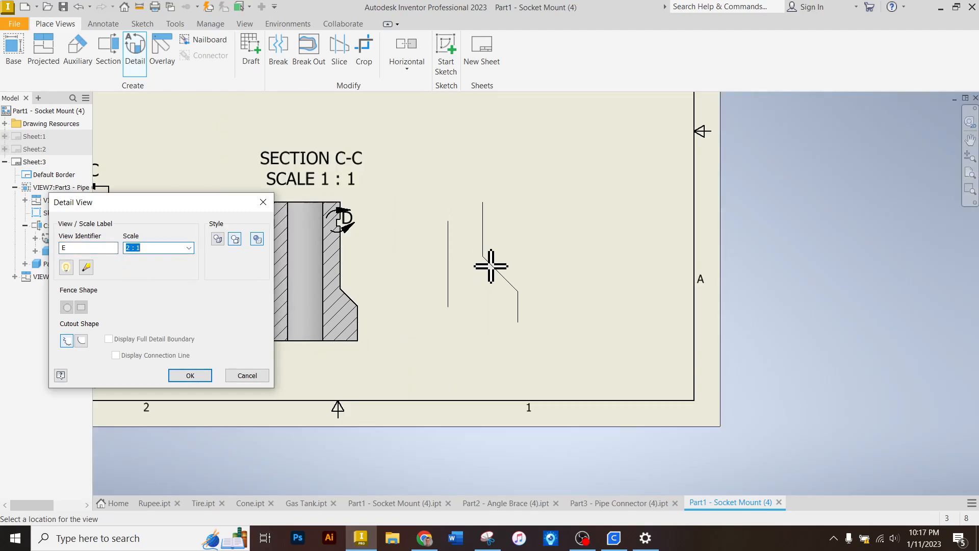
left_click(188, 248)
left_click(163, 288)
left_click(538, 235)
scroll(367, 350, "down", 2)
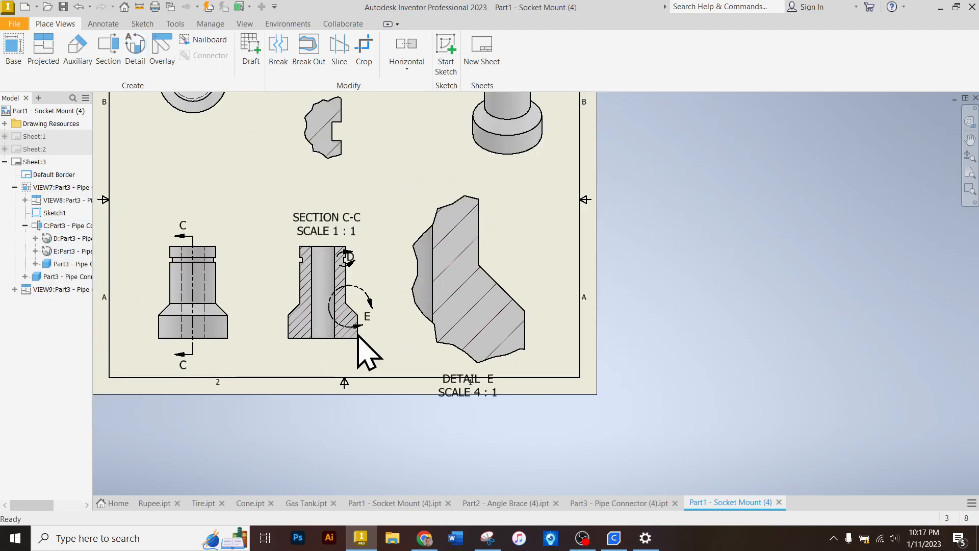
Rearrange the sheet by placing the Detail E label beside its view's upper part, the top view lower and Detail D slightly higher
left_click_drag(470, 393, 526, 235)
scroll(531, 322, "down", 3)
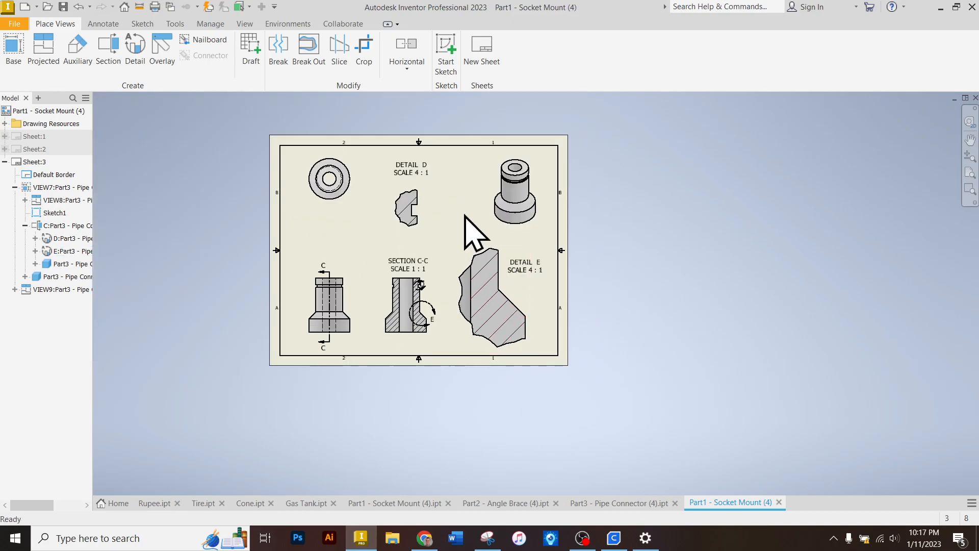
left_click_drag(329, 207, 328, 233)
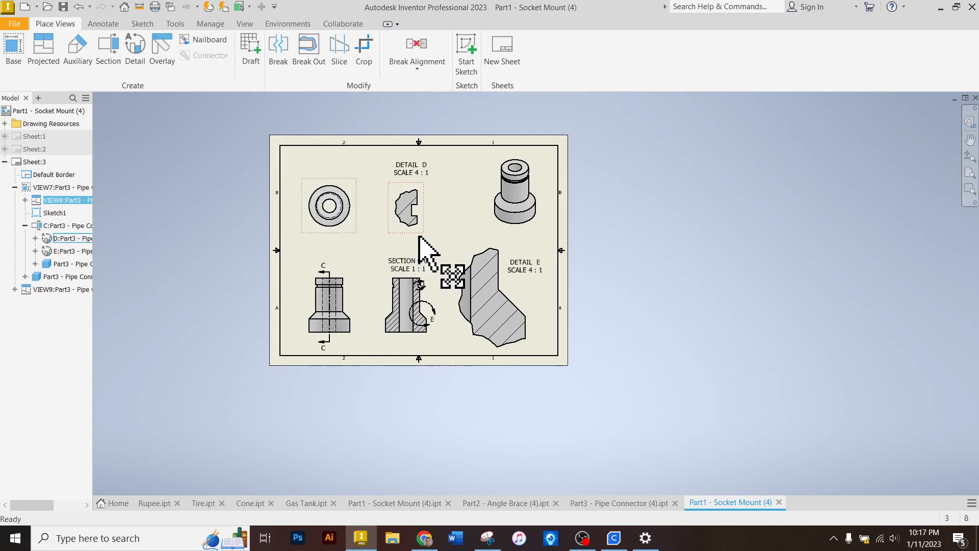
left_click_drag(420, 238, 420, 232)
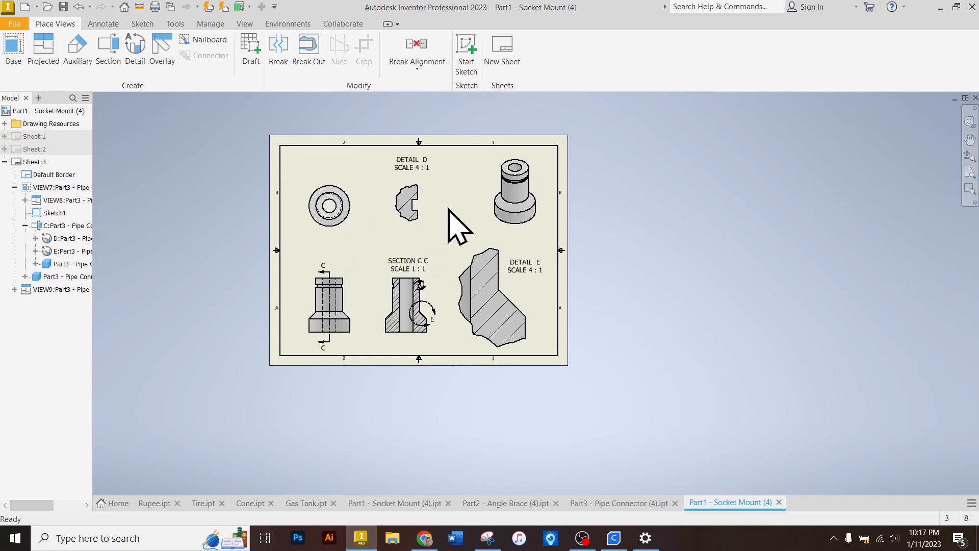
Add a center mark to the circular top view and a bisector centerline through the bore in Section C-C
left_click(103, 23)
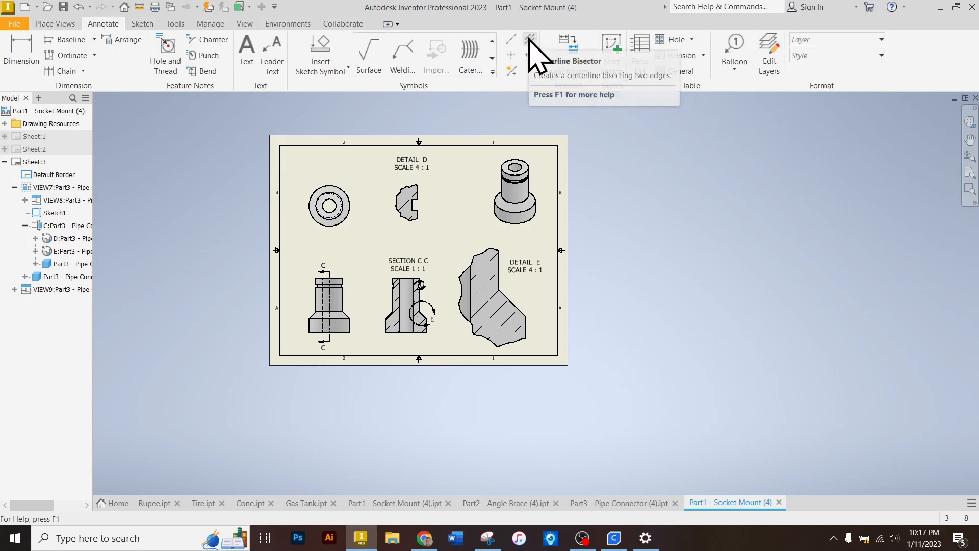
scroll(380, 236, "down", 3)
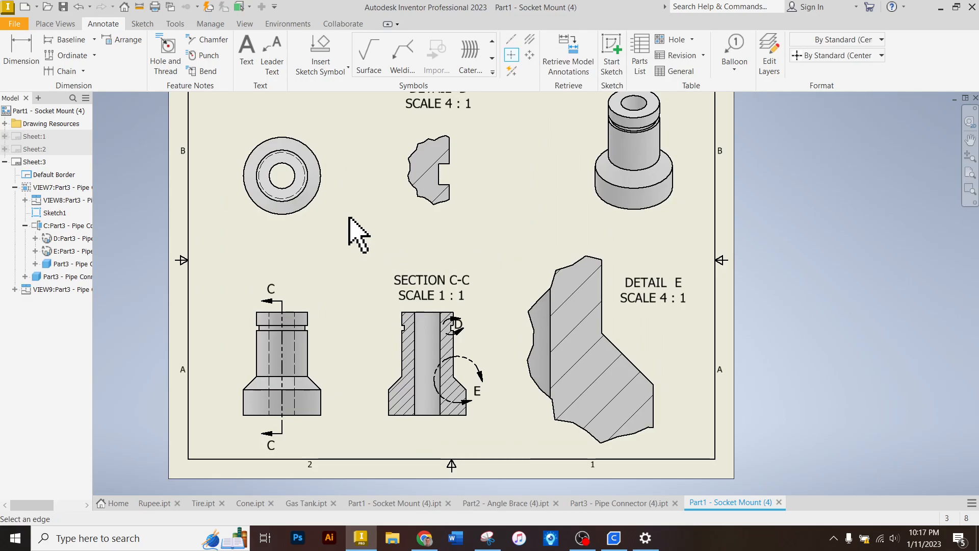
left_click(326, 174)
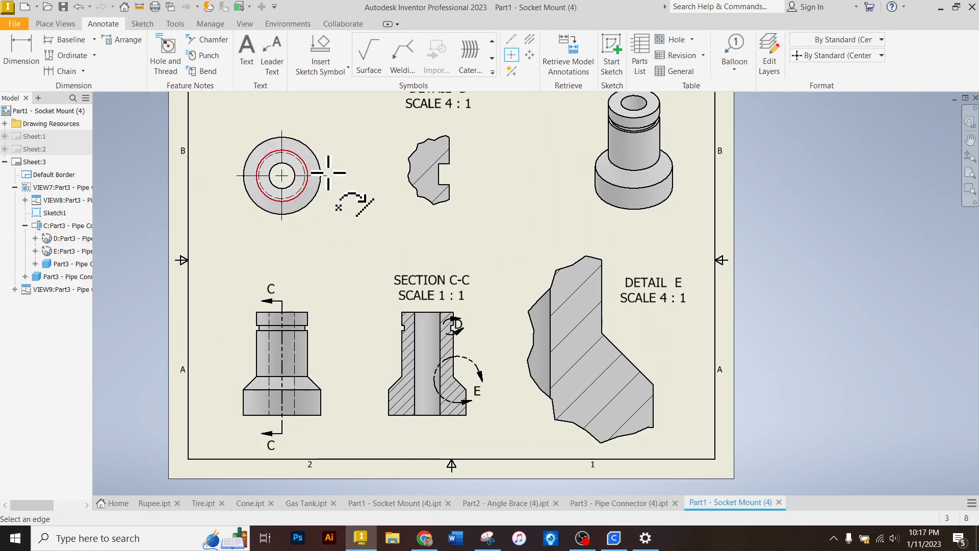
left_click(530, 39)
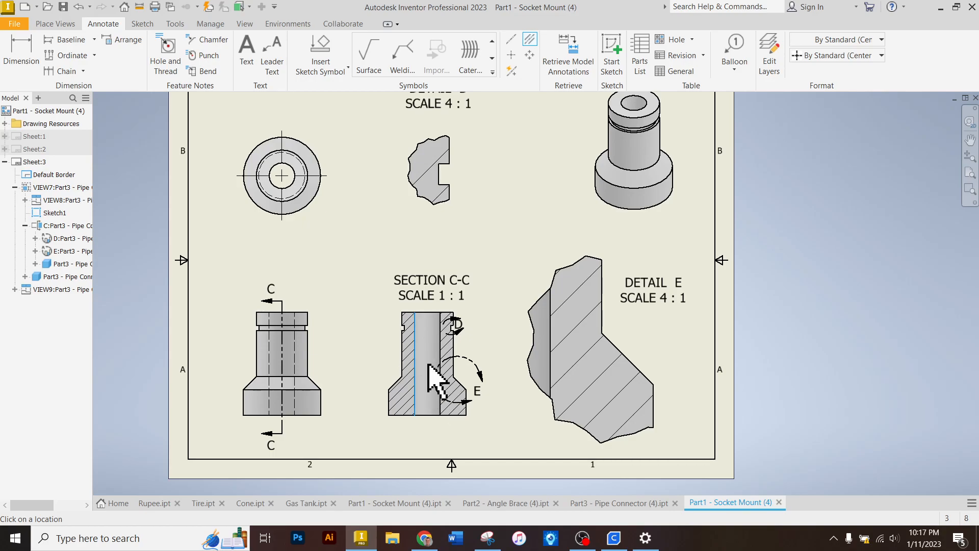
scroll(409, 257, "up", 3)
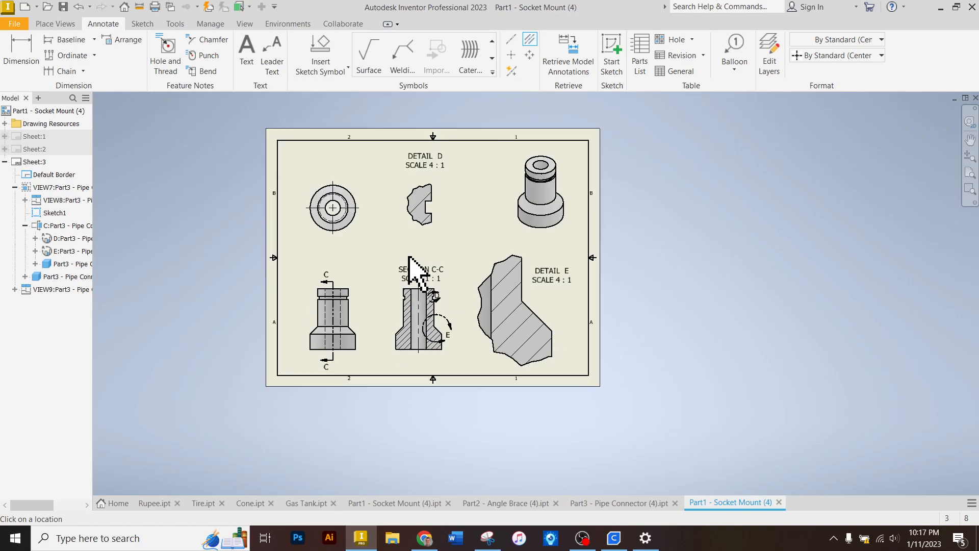
right_click(386, 220)
left_click(317, 218)
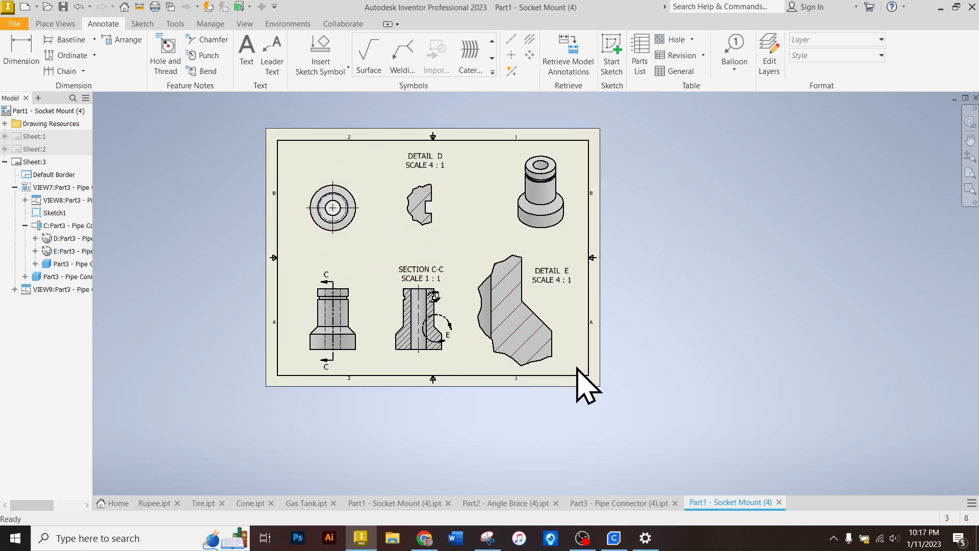
Shrink the Detail E boundary so it encloses the sloped shoulder in Section C-C more tightly
scroll(445, 351, "down", 5)
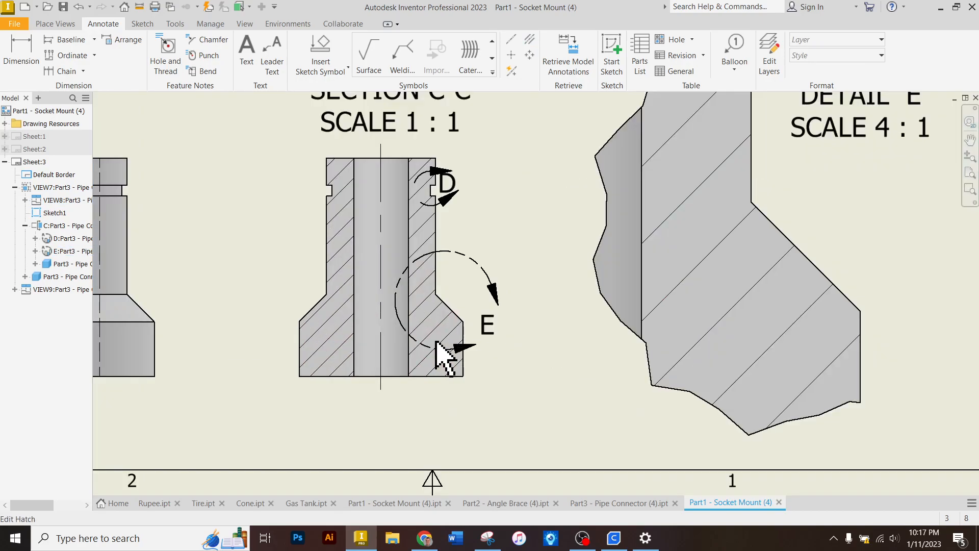
left_click(474, 263)
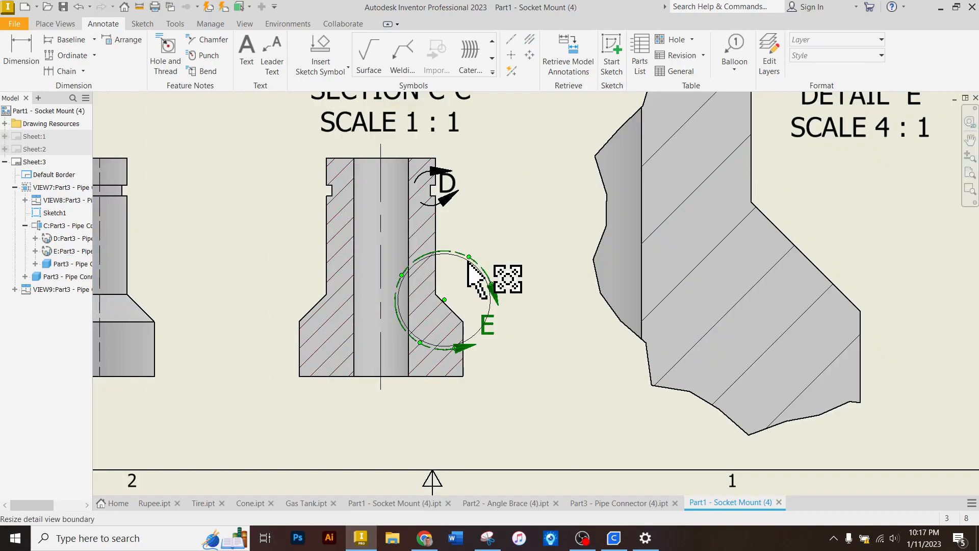
left_click_drag(463, 271, 461, 277)
scroll(487, 337, "up", 2)
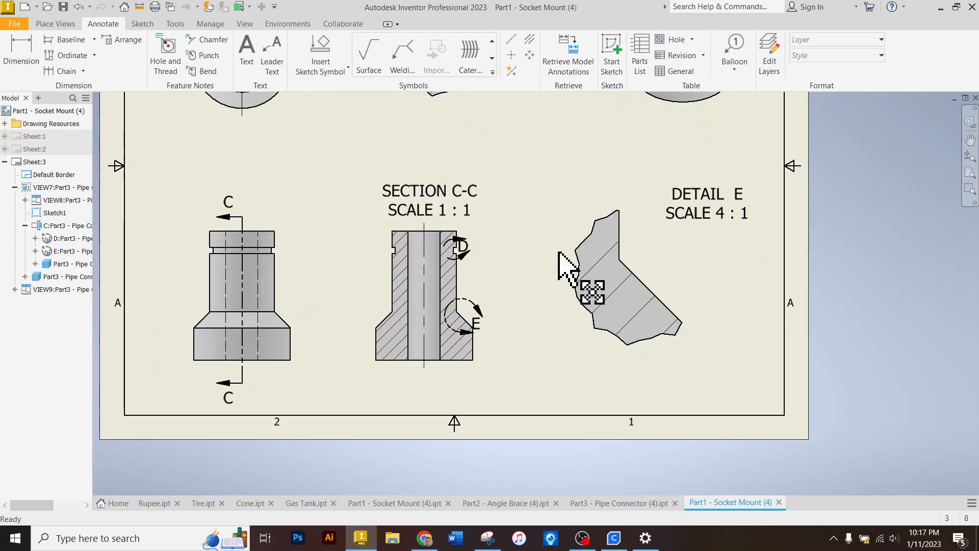
scroll(396, 429, "up", 3)
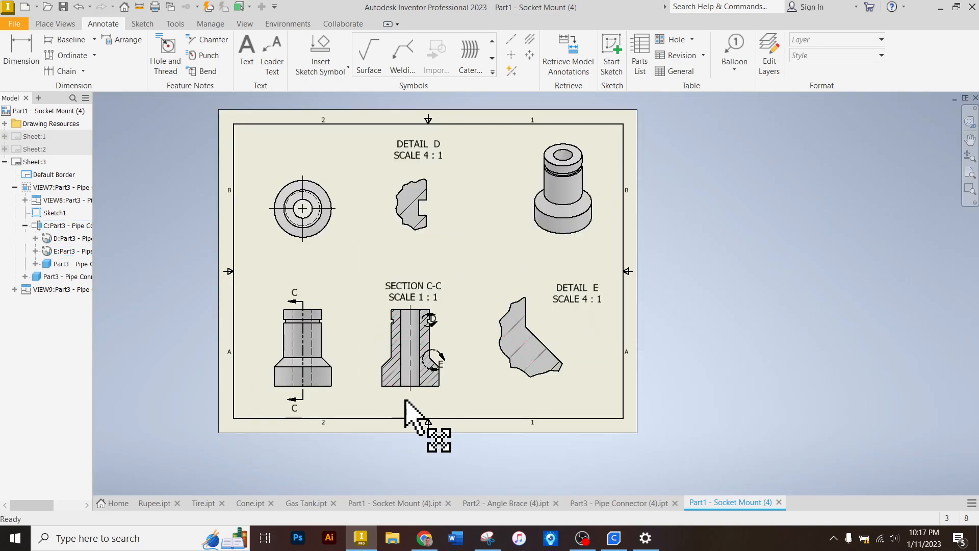
Switch to the assignment page in Chrome to check the task, submission requirements and Pipe Connector reference drawing, and return to Inventor
left_click(426, 540)
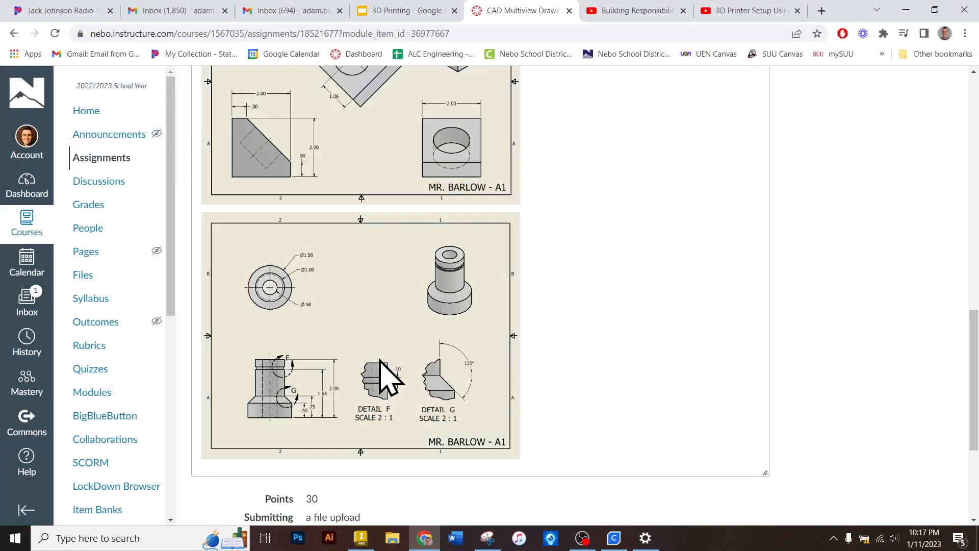
scroll(336, 356, "up", 14)
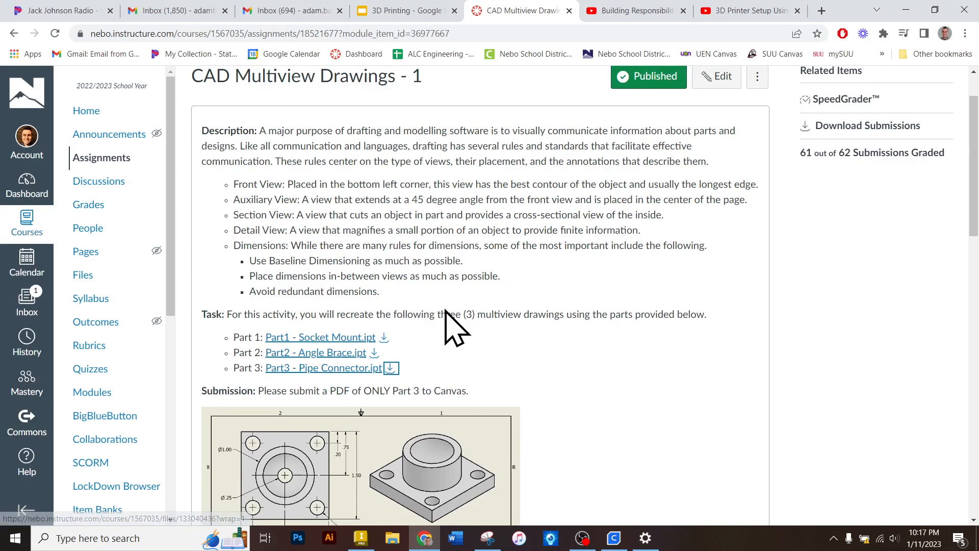
scroll(444, 339, "down", 11)
scroll(443, 410, "down", 4)
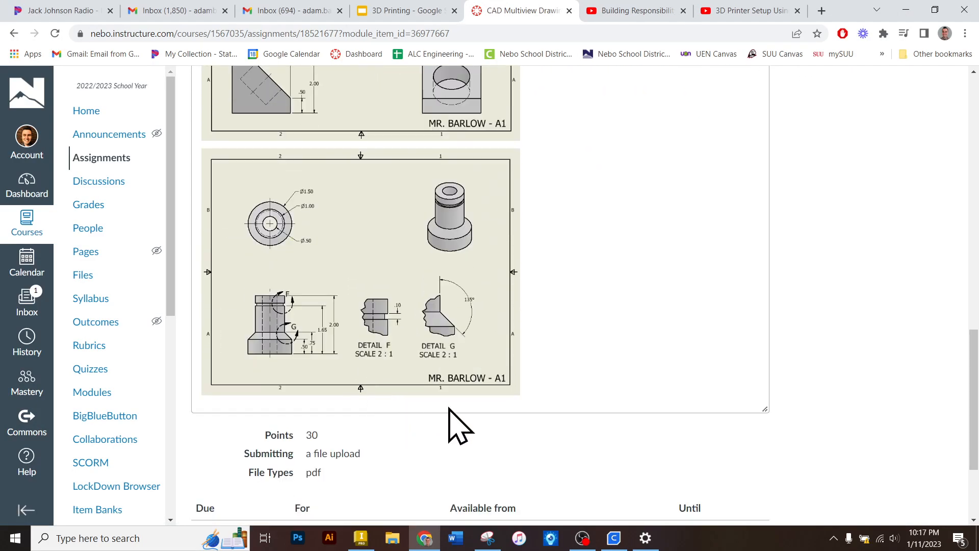
left_click(426, 542)
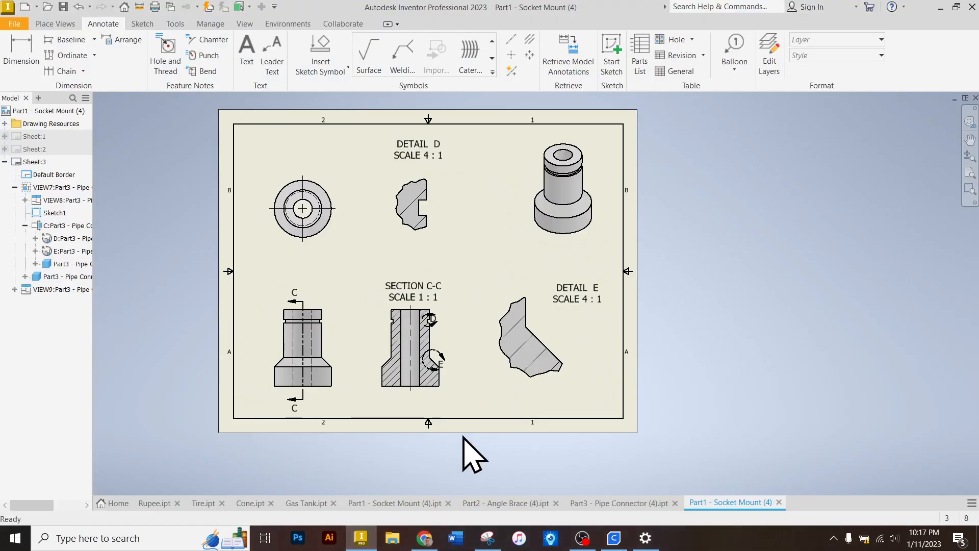
Add a 0.240 in high text note with the author's name and "- A1" below Detail E near the border corner
left_click(247, 57)
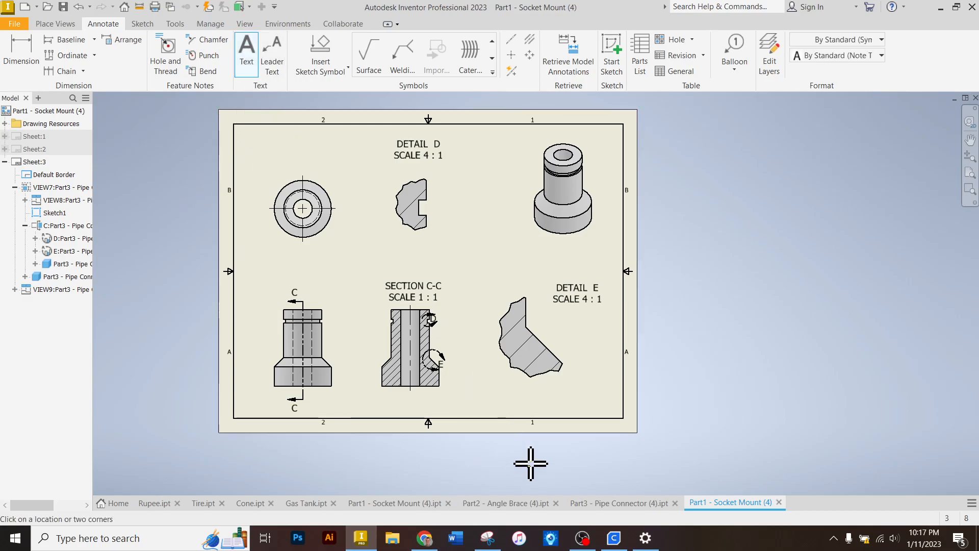
left_click(624, 422)
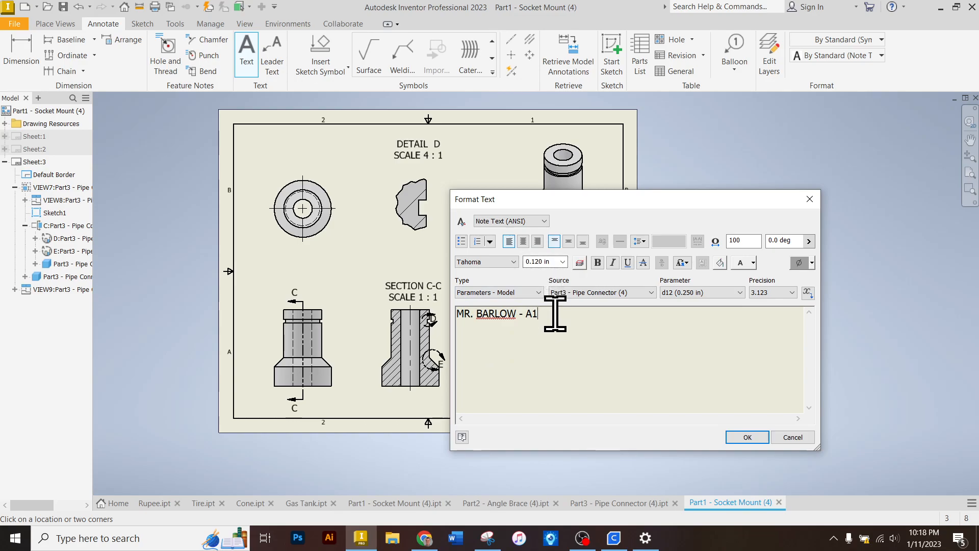
left_click_drag(555, 314, 436, 315)
left_click(563, 261)
left_click(544, 298)
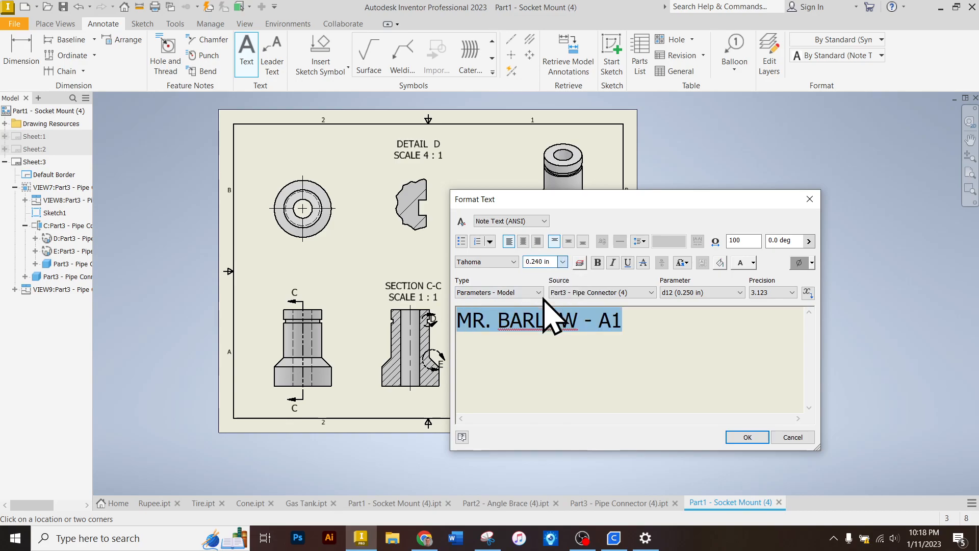
left_click(748, 438)
right_click(587, 367)
left_click(610, 367)
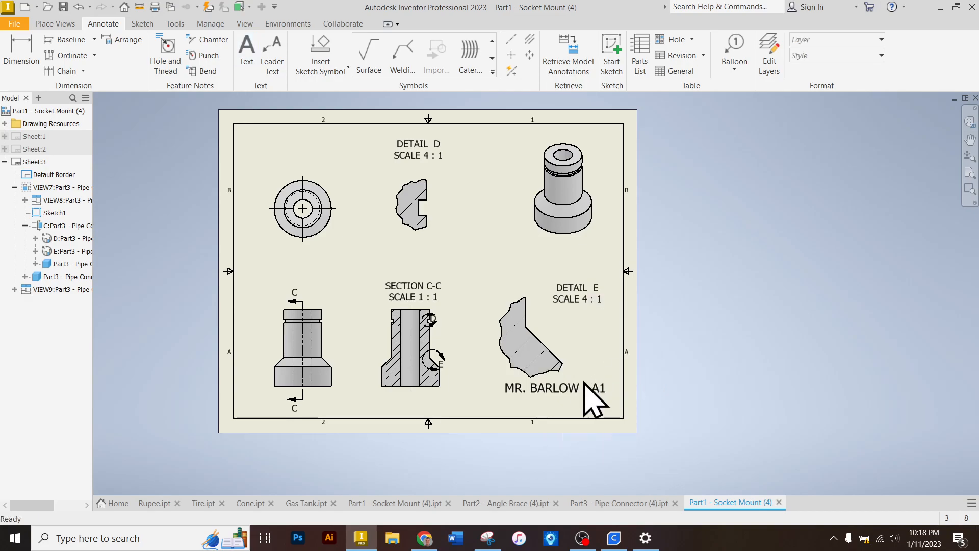
left_click_drag(576, 388, 577, 412)
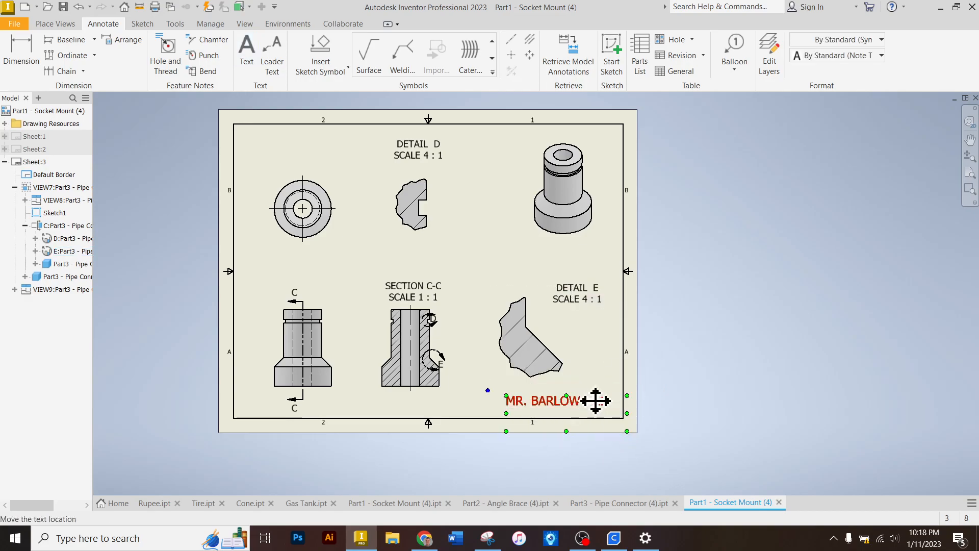
Set the text height of the name note to 0.125 in
double_click(595, 403)
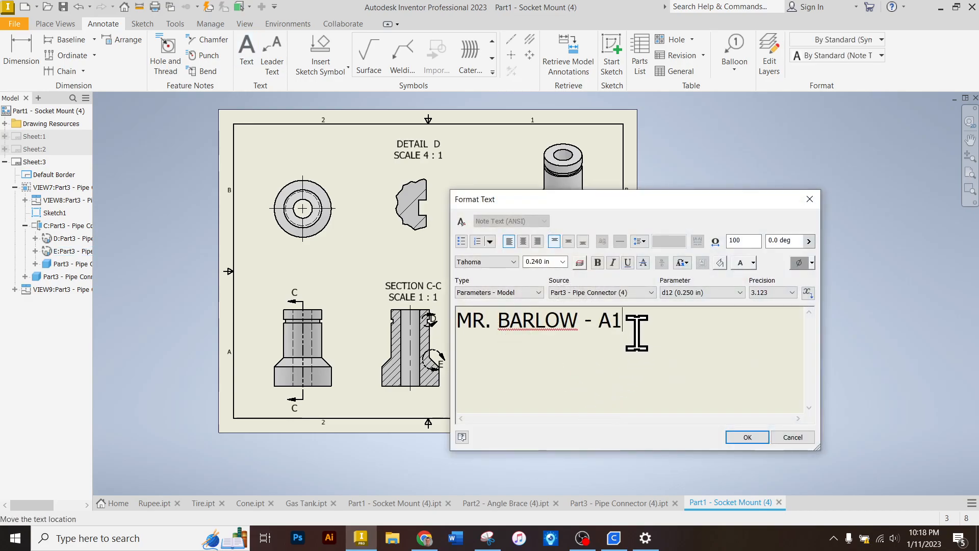
key("ctrl+a")
left_click(563, 262)
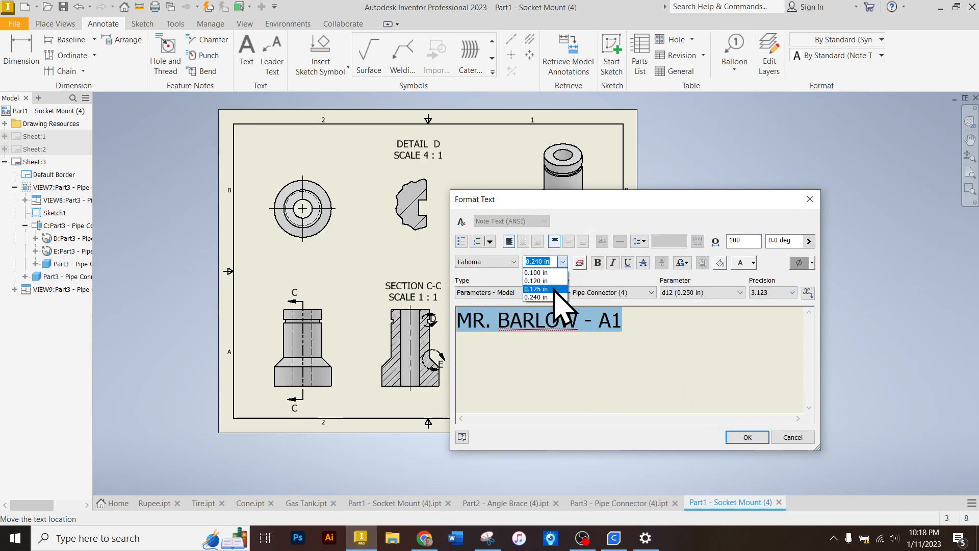
left_click(554, 289)
left_click(748, 437)
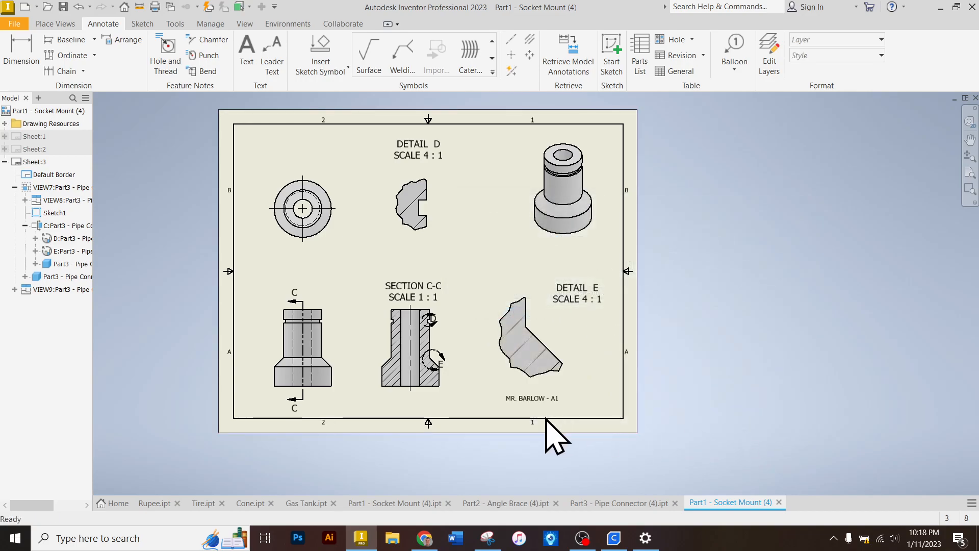
Set the name note's text height back to 0.240 in
double_click(538, 400)
left_click_drag(606, 317, 438, 337)
left_click(562, 262)
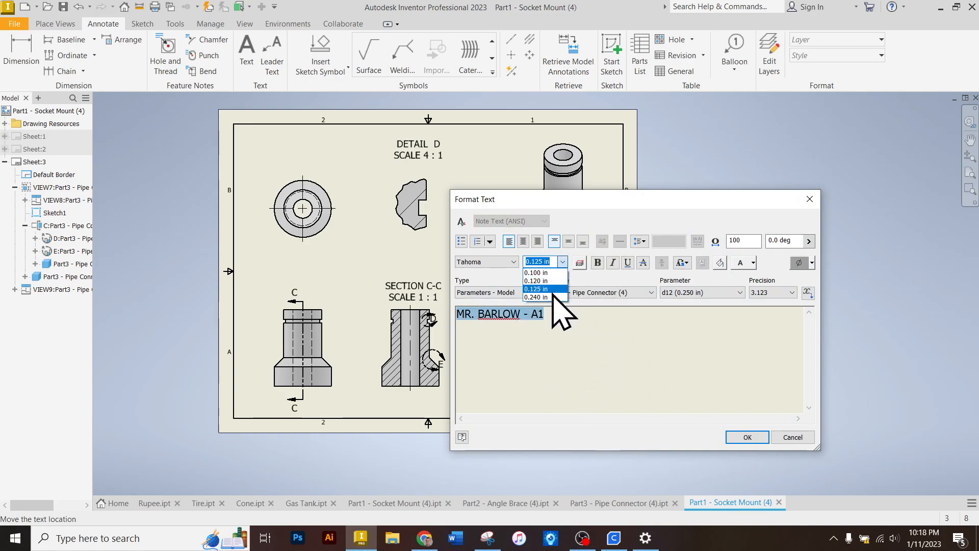
left_click(556, 297)
left_click(745, 441)
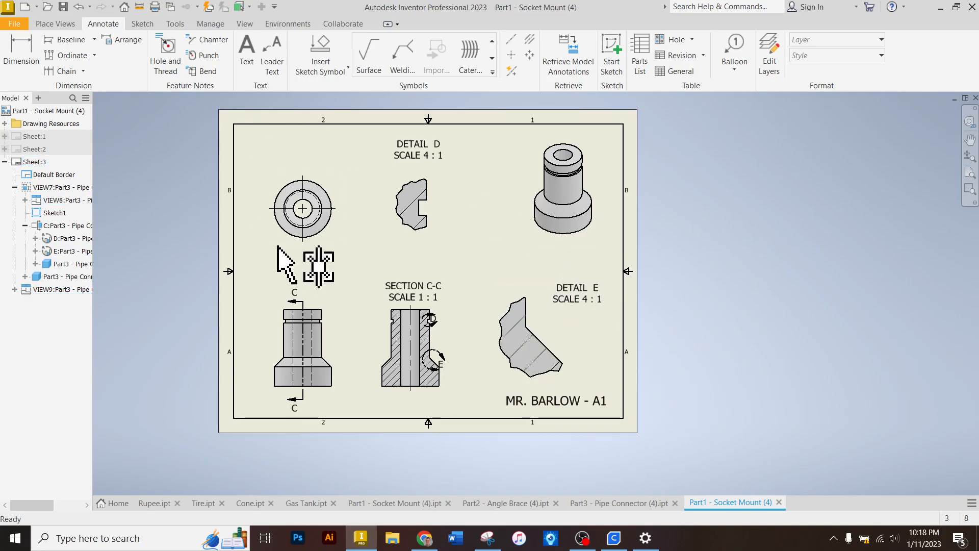
left_click(11, 24)
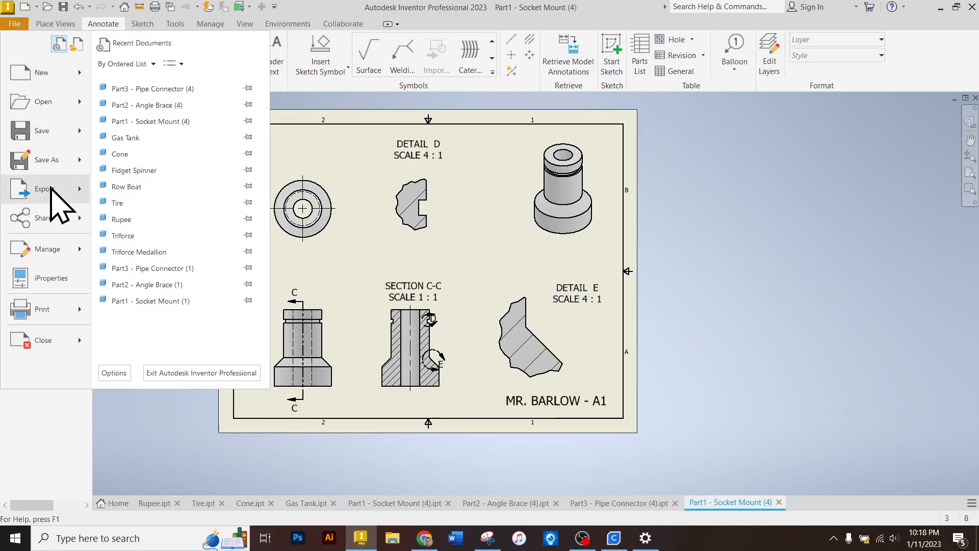
mouse_move(48, 189)
left_click(153, 122)
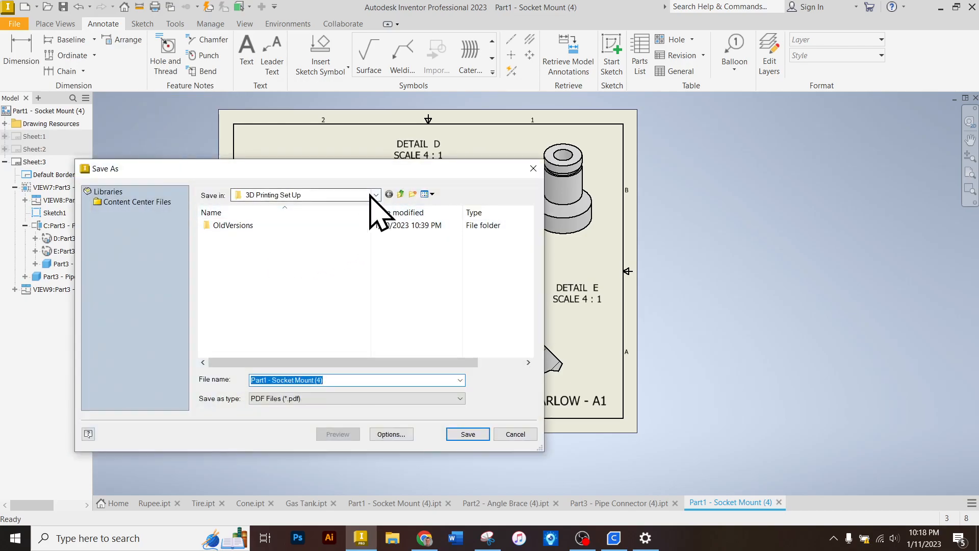
left_click(515, 434)
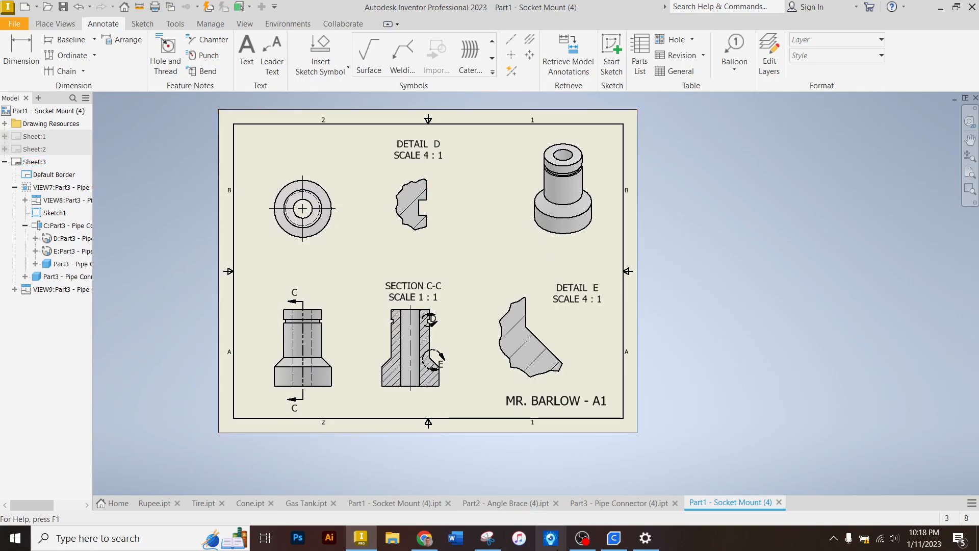
left_click(583, 538)
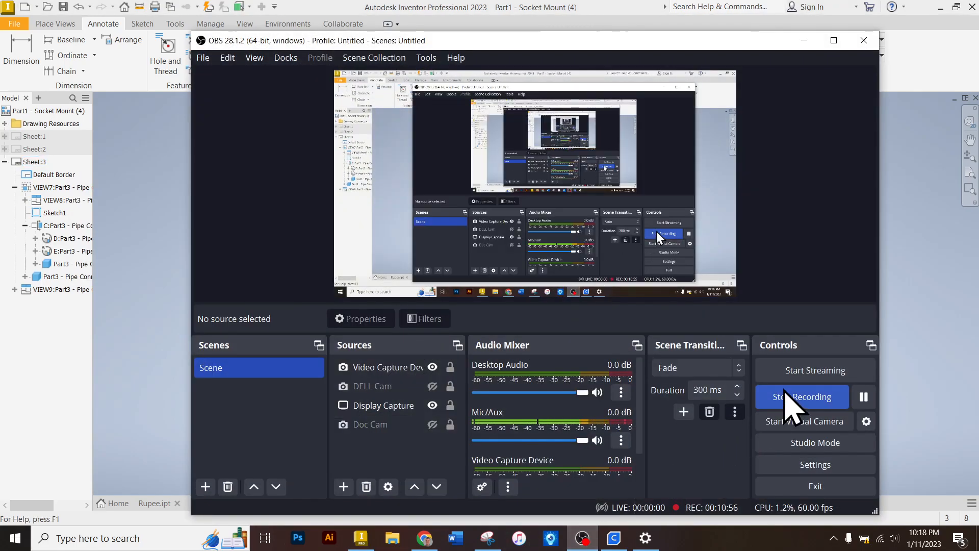